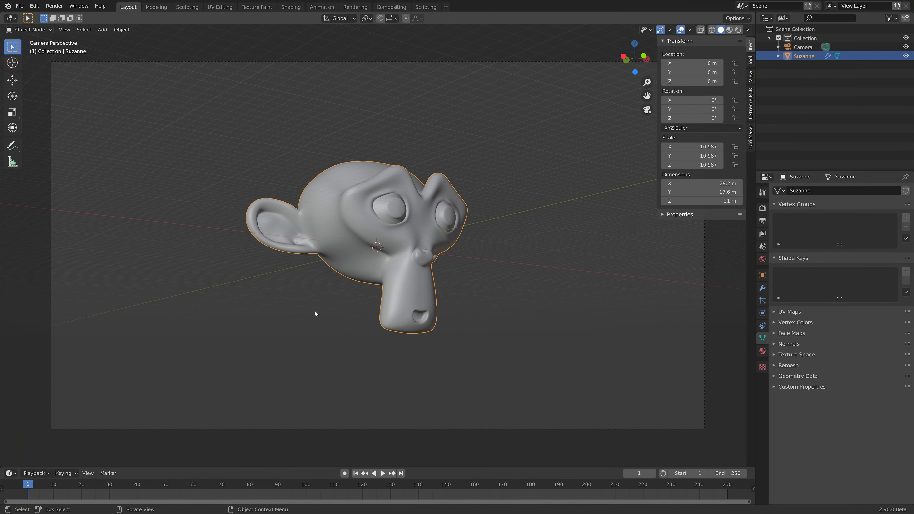
- Switch to the browser to view the Chocolate Monkey for Chocolate Simulation product page, and return to Blender
key("alt+Tab")
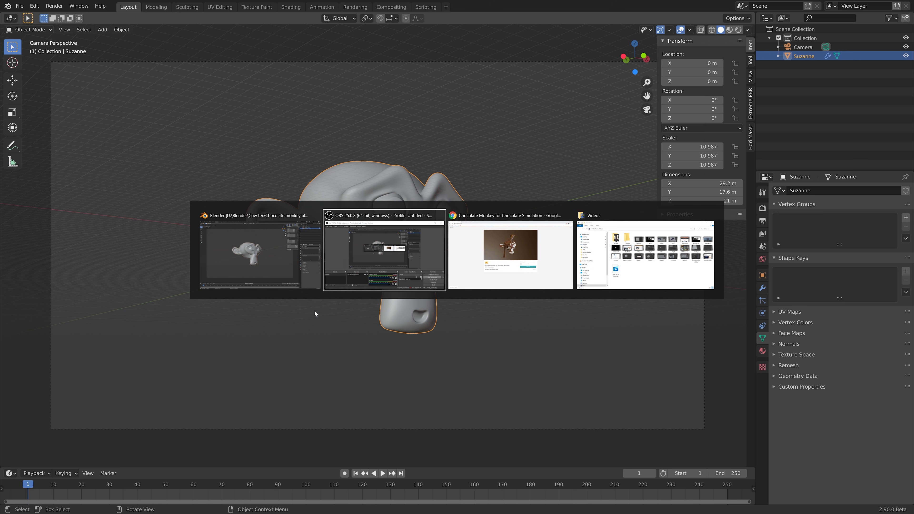
key("alt+Tab")
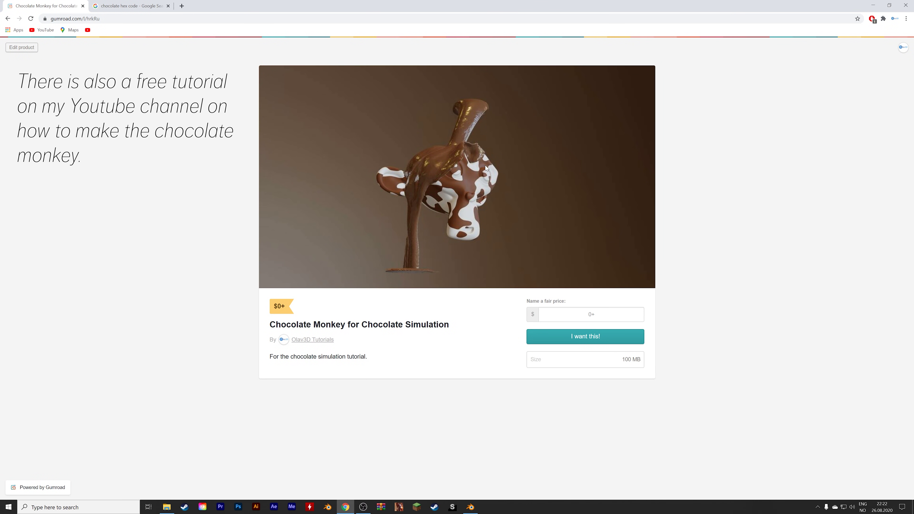
key("alt+Tab")
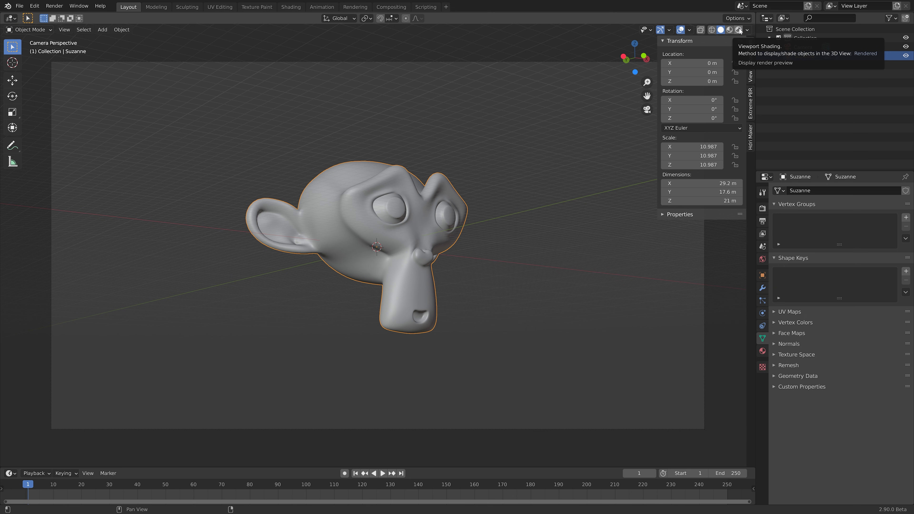
- Preview the monkey in rendered shading with and without overlays, and return the viewport to solid shading
left_click(738, 30)
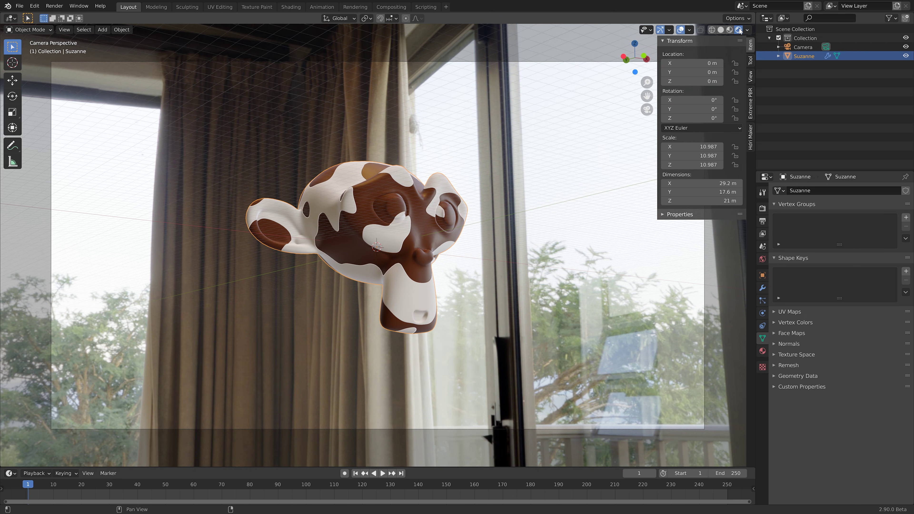
left_click(681, 30)
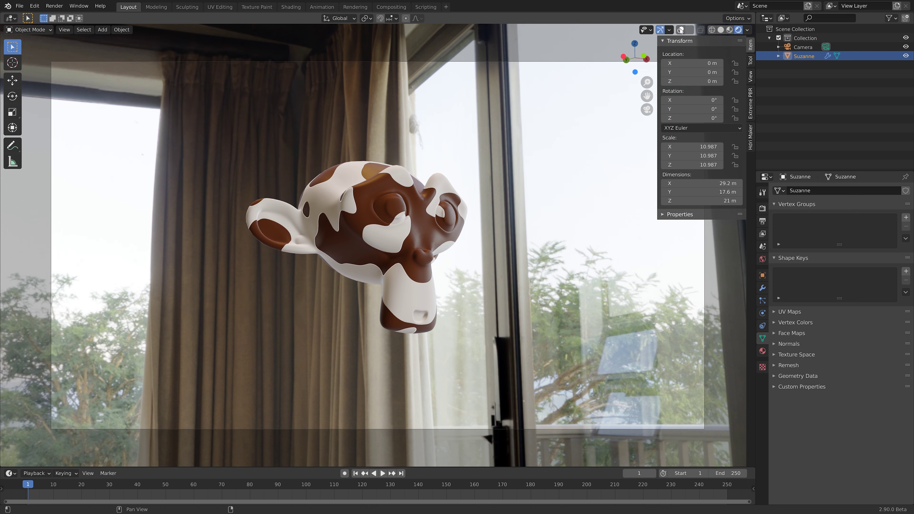
left_click(680, 30)
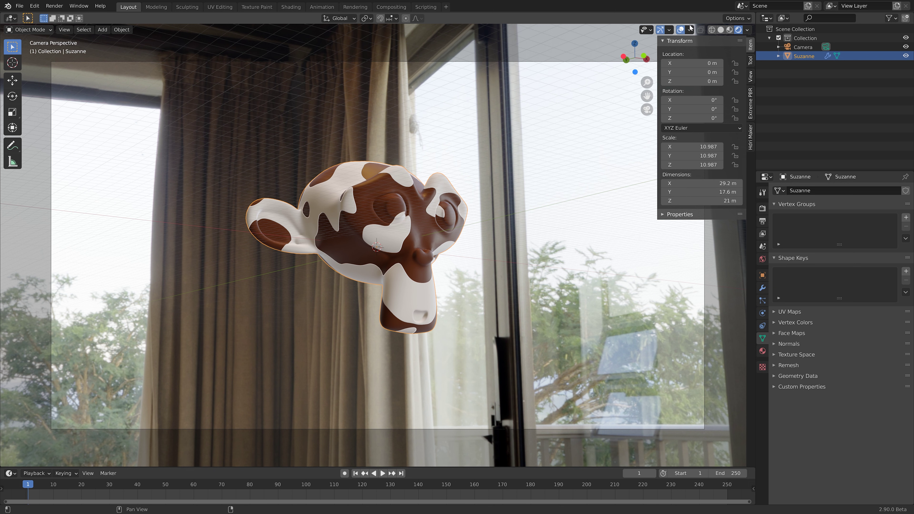
left_click(721, 30)
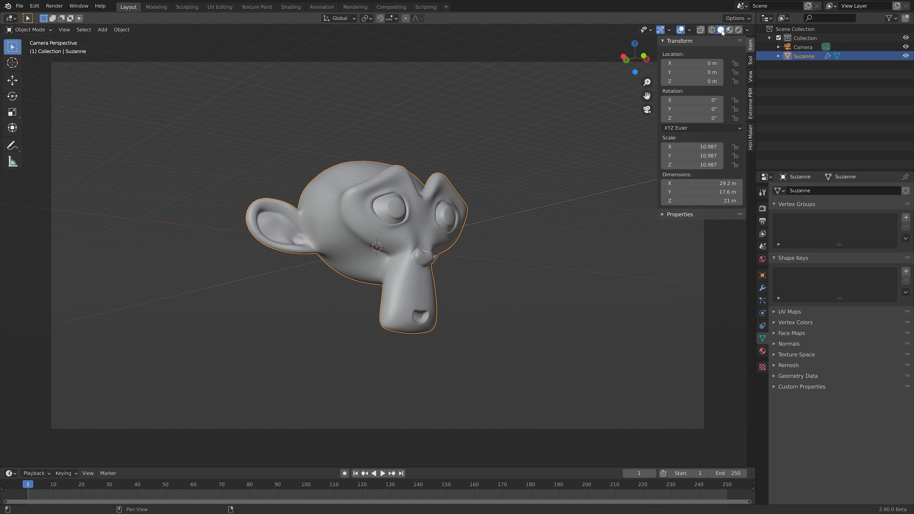
- Enable fluid physics on Suzanne as a collision-type Effector with 5 sampling substeps
mouse_move(423, 176)
middle_mouse_down()
mouse_move(449, 185)
mouse_move(455, 200)
middle_mouse_up()
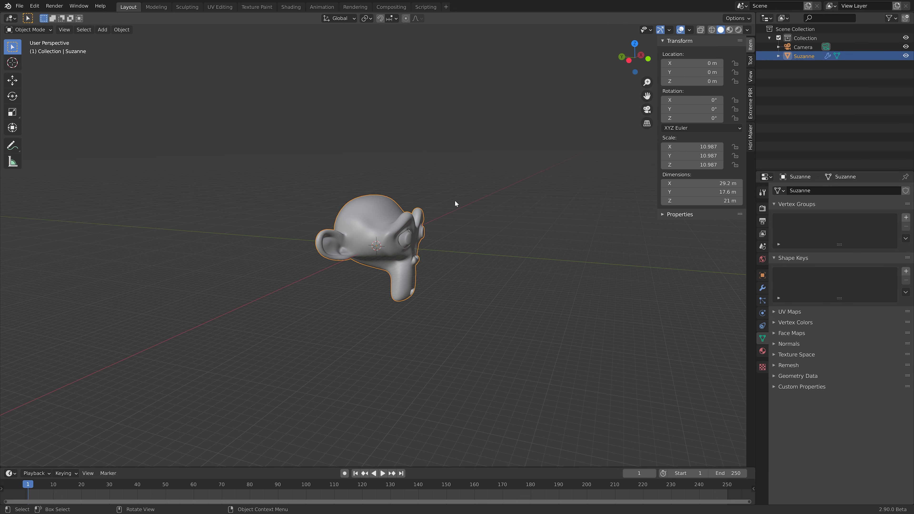
left_click(762, 313)
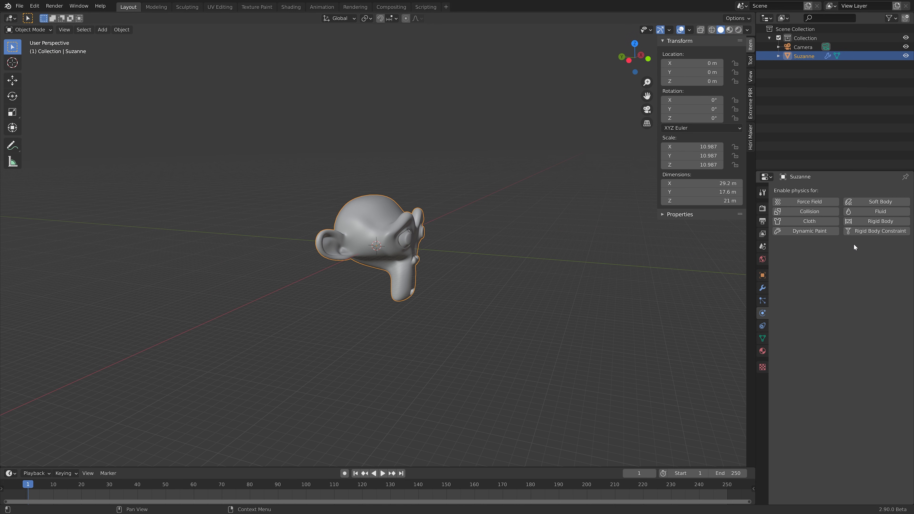
left_click(869, 211)
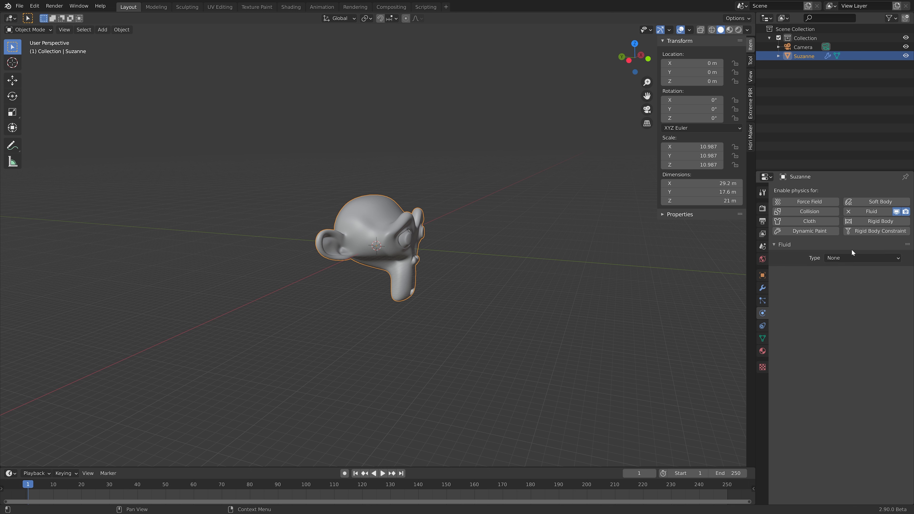
left_click(848, 257)
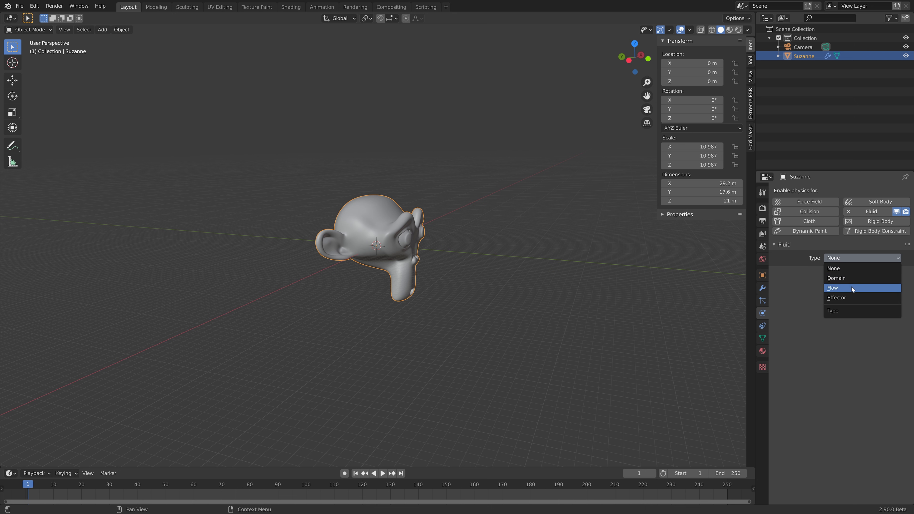
left_click(850, 297)
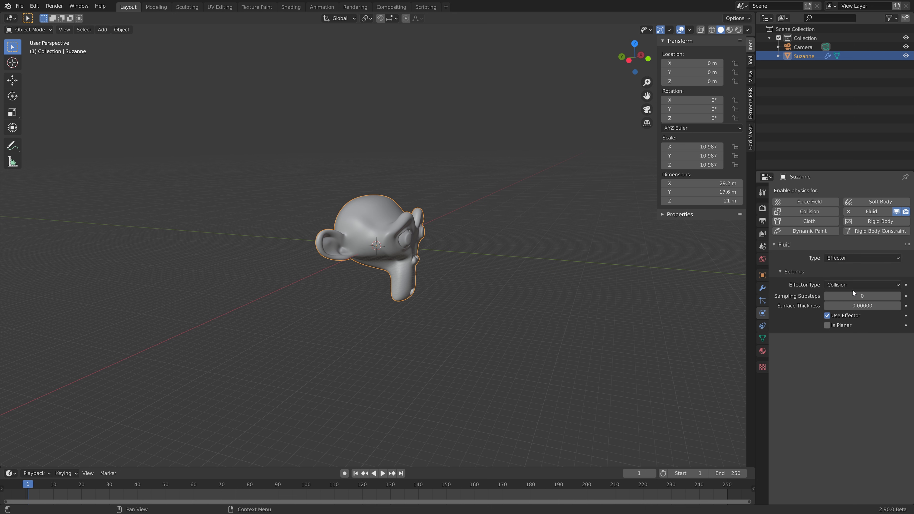
left_click(898, 296)
left_click(898, 295)
- Add a mesh cylinder and raise it straight up above the monkey's head to a Z location of about 22.8 m
middle_click_drag(493, 223, 453, 225)
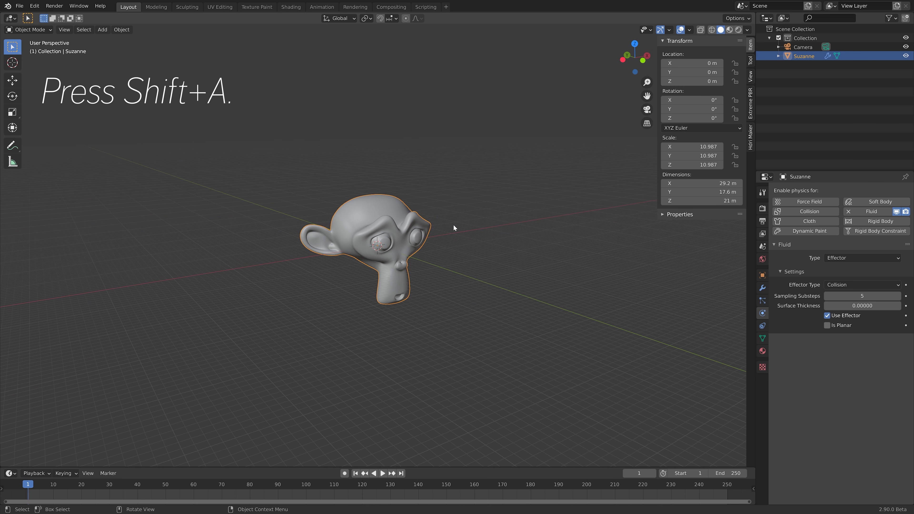
key("shift+a")
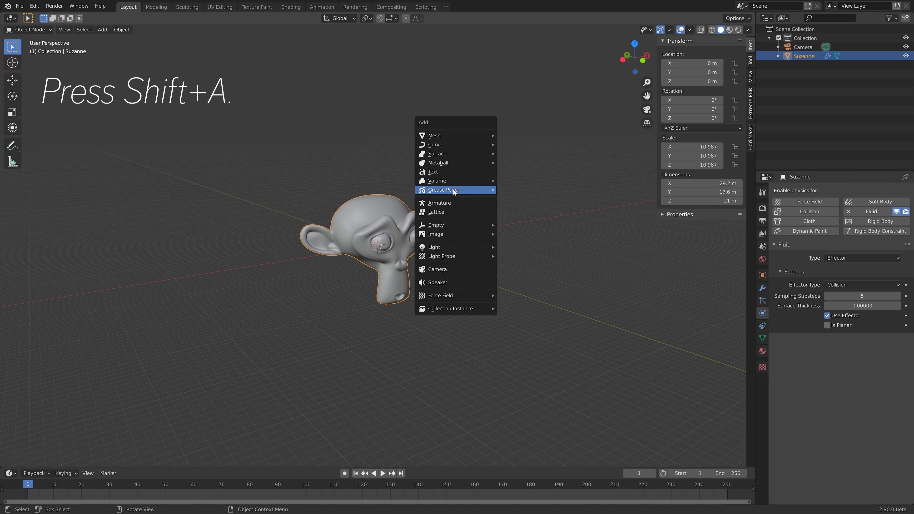
mouse_move(455, 135)
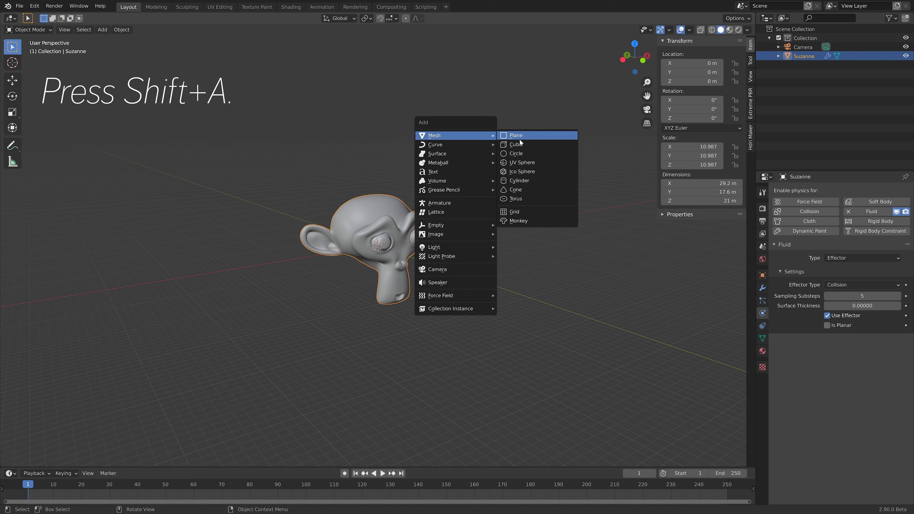
left_click(527, 181)
key("g")
key("z")
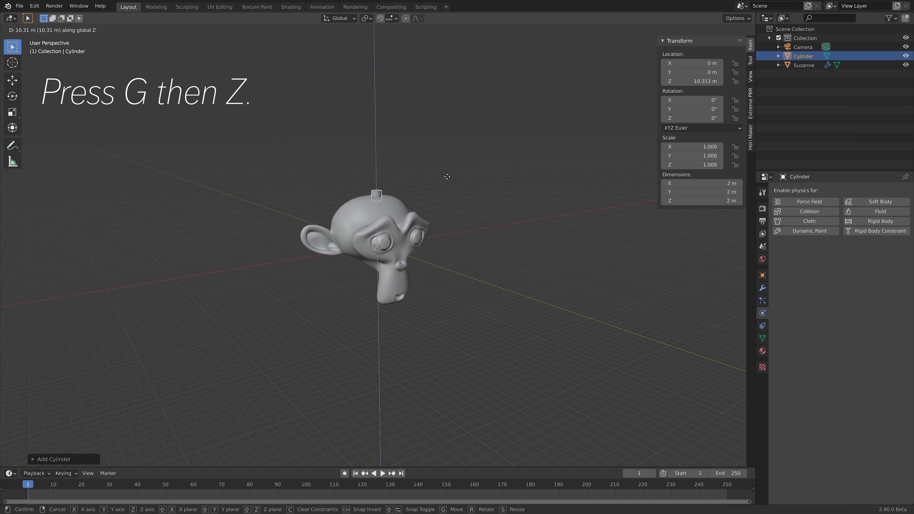
left_click(454, 139)
middle_click_drag(453, 138, 452, 160)
key("g")
key("z")
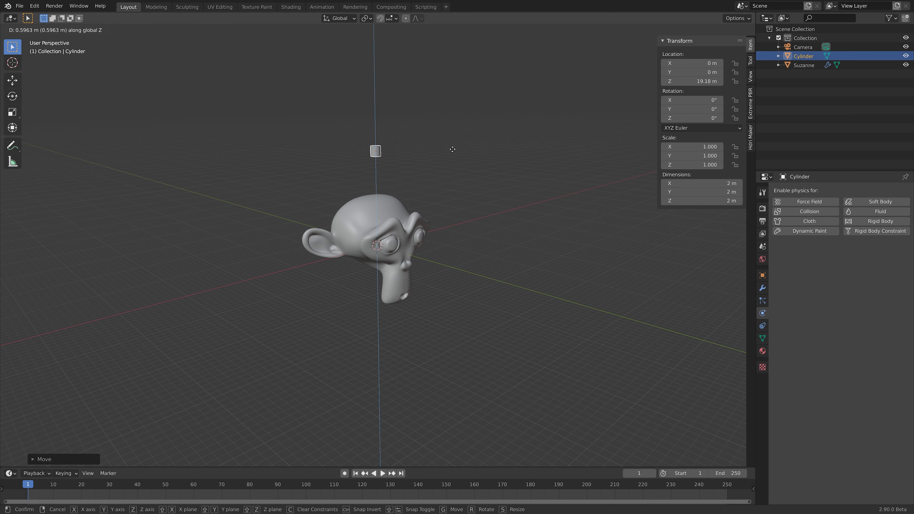
left_click(455, 135)
- Scale the cylinder into a flat disc about 6.55 m wide and 1.03 m tall
key("s")
key("shift+z")
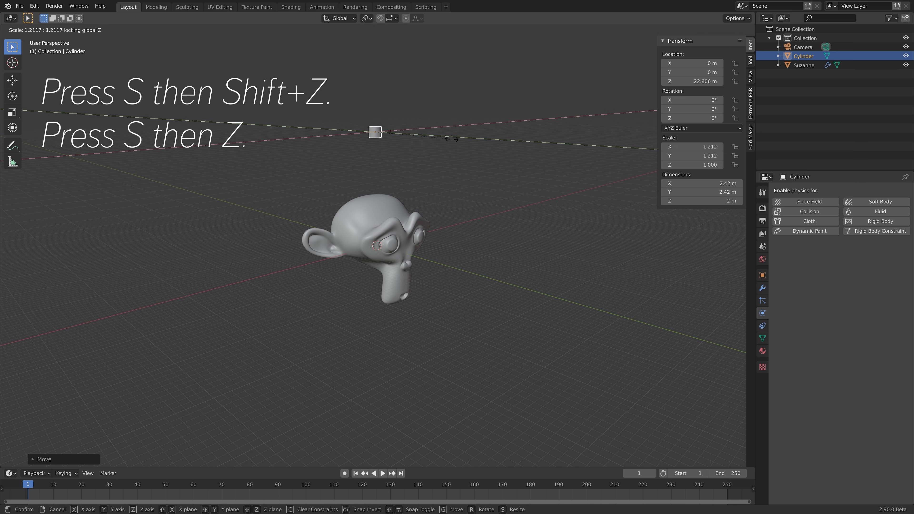
left_click(581, 127)
key("s")
key("z")
left_click(456, 136)
- From the top view, offset the disc from the head's center to about X 3.7 m, Y 4.9 m and shrink it to about 5.93 m wide
mouse_move(456, 135)
middle_mouse_down()
mouse_move(430, 200)
mouse_move(429, 155)
mouse_move(483, 131)
mouse_move(468, 132)
middle_mouse_up()
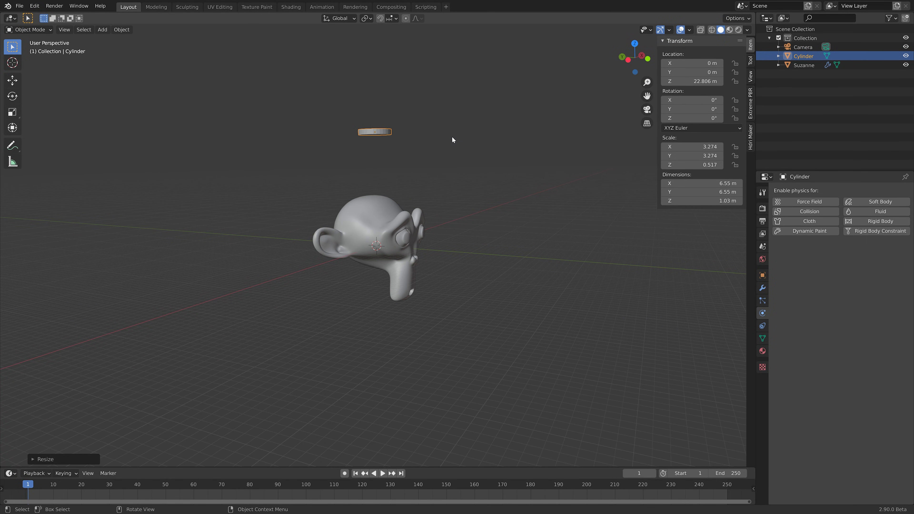
key("KP_7")
key("g")
left_click(474, 154)
key("s")
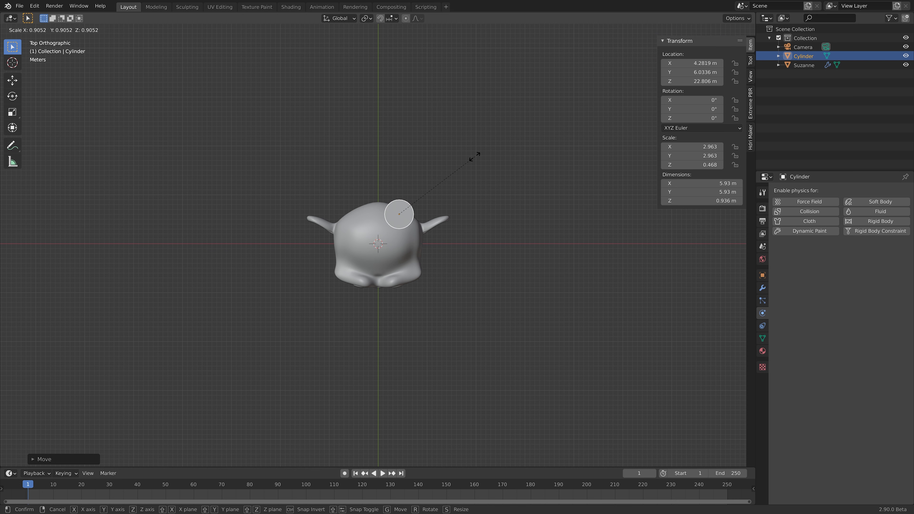
left_click(474, 156)
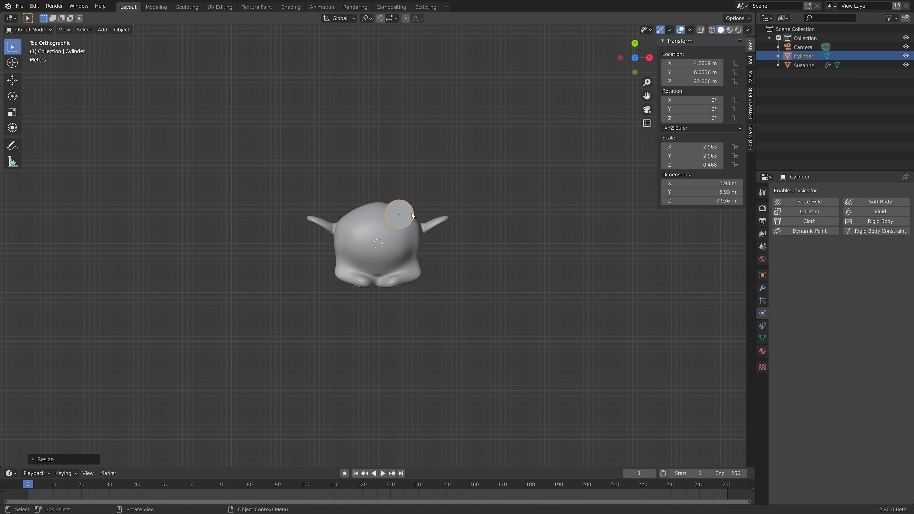
key("g")
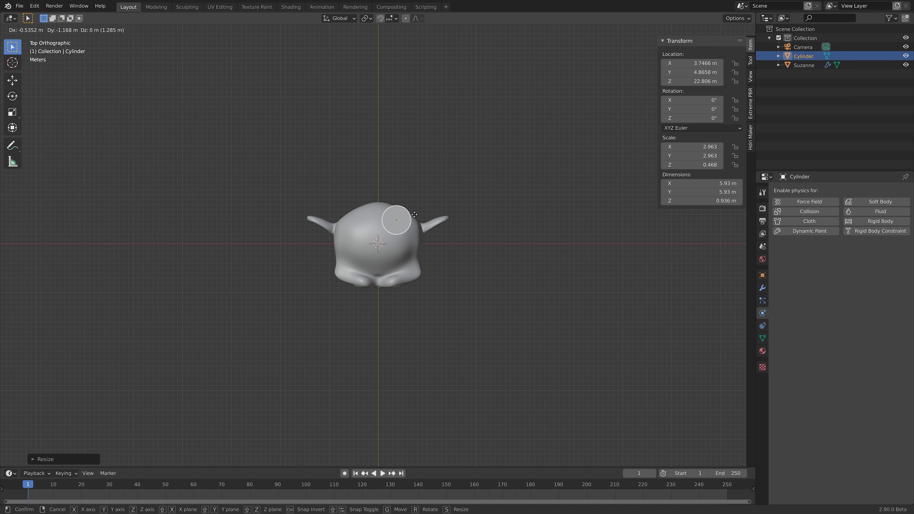
left_click(413, 220)
- Add a cube-shaped empty and raise it along Z to about 22.7 m, level with the disc
key("shift+a")
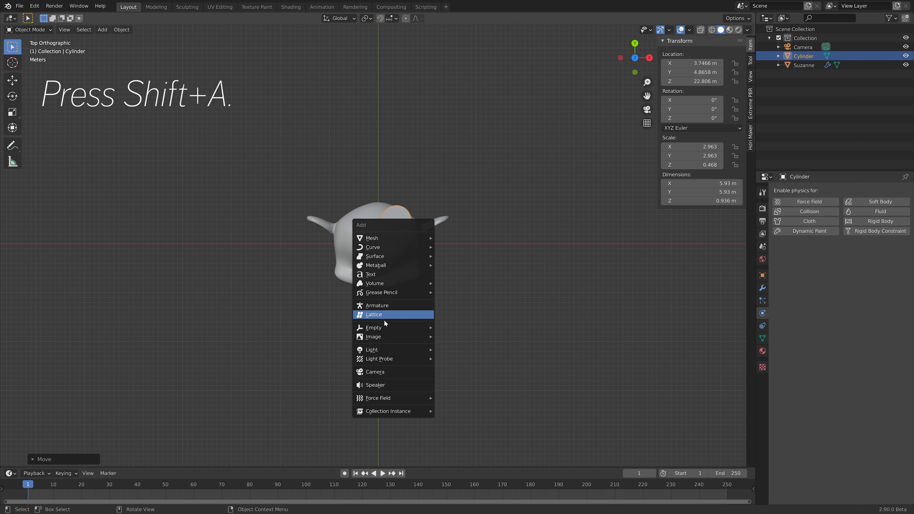
mouse_move(426, 327)
left_click(463, 357)
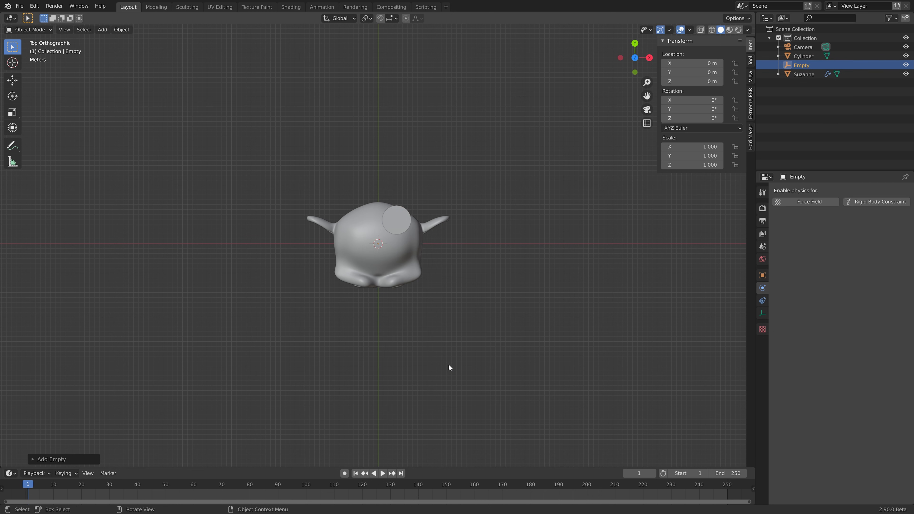
middle_click_drag(449, 364, 452, 260)
key("g")
key("z")
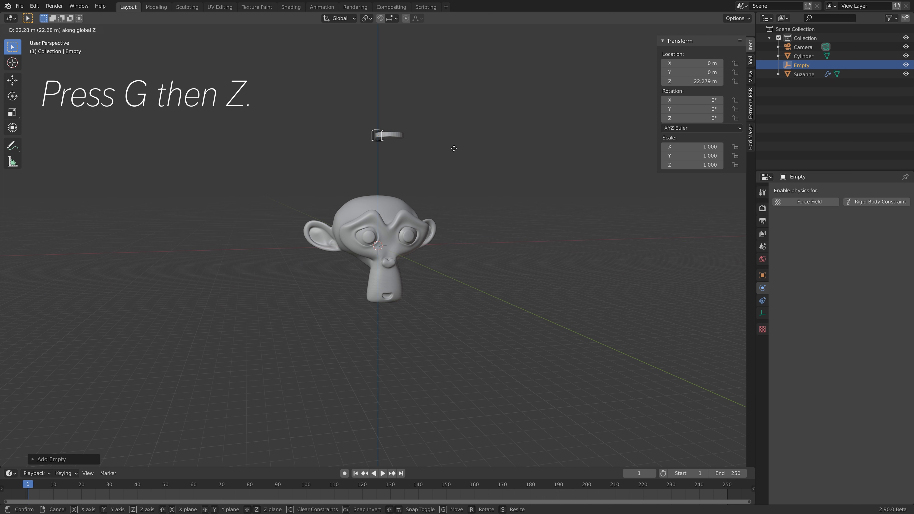
left_click(452, 158)
- Parent the cylinder to the empty using Object (Keep Transform)
scroll(452, 158, "down", 1)
middle_click_drag(451, 158, 399, 193)
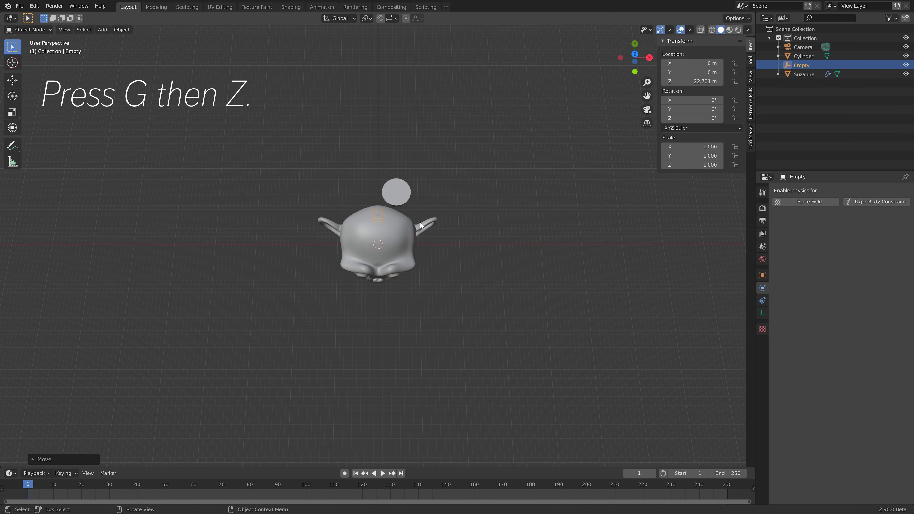
left_click(399, 192)
left_click(374, 184, "shift")
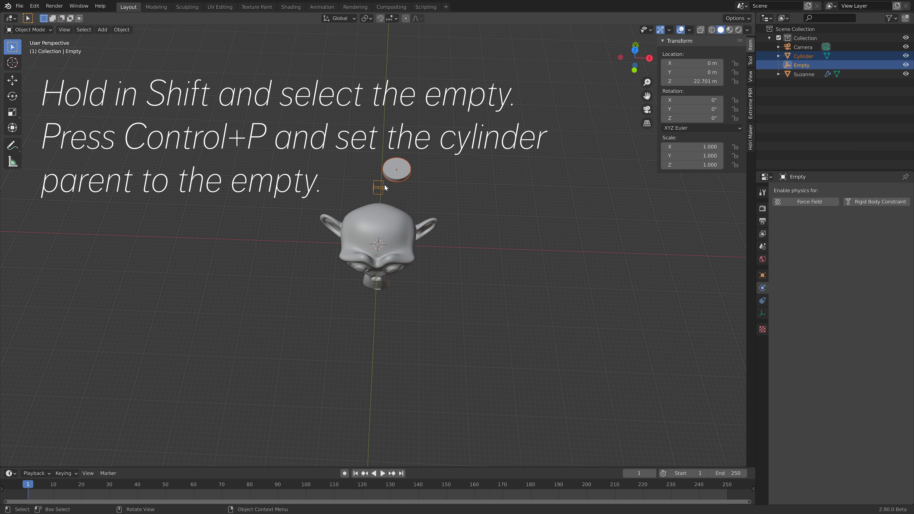
key("ctrl+p")
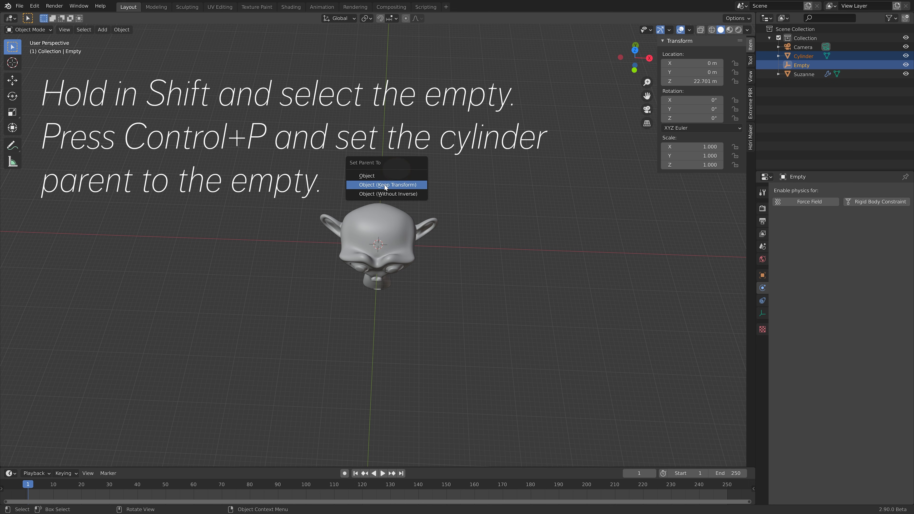
left_click(385, 185)
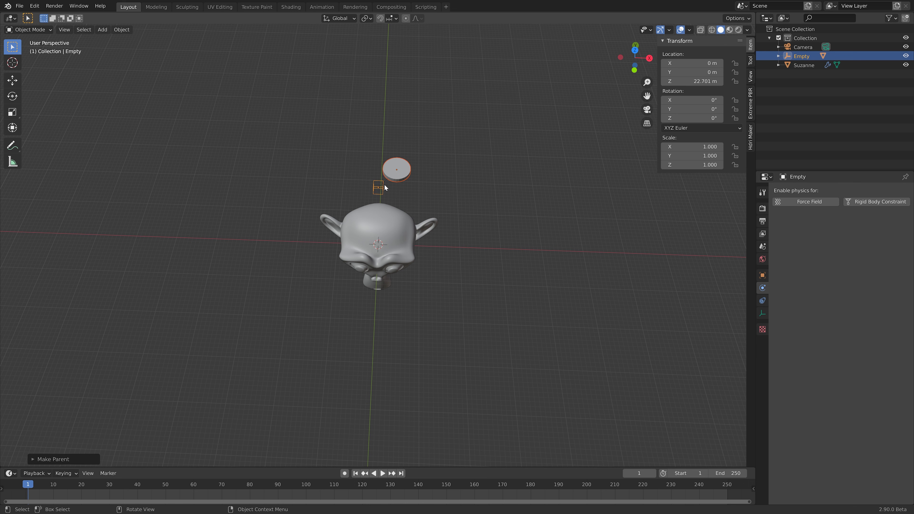
- Select only the empty and set the animation's end frame to 500
left_click(385, 187)
left_click(727, 473)
type("500")
key("Return")
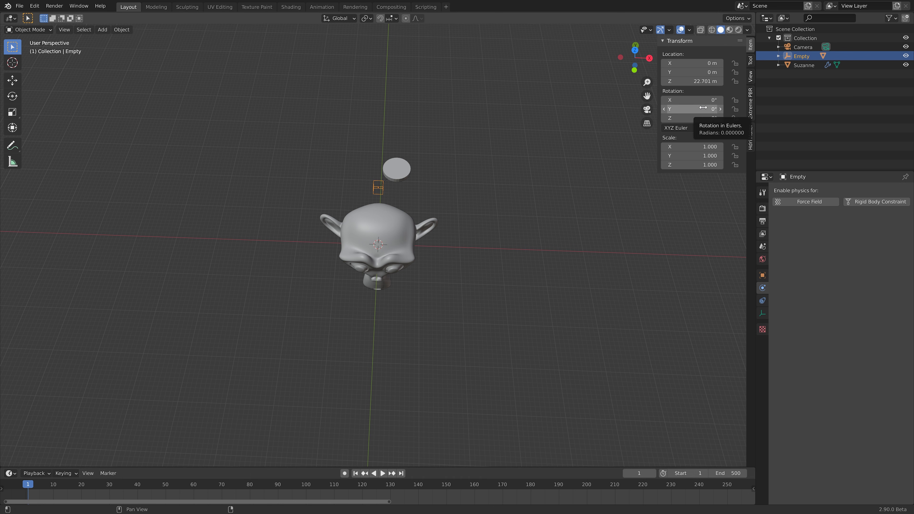
- Keyframe the empty's rotation at 0° on frame 1 and at about 855° around Z on frame 500
key("i")
left_click(401, 473)
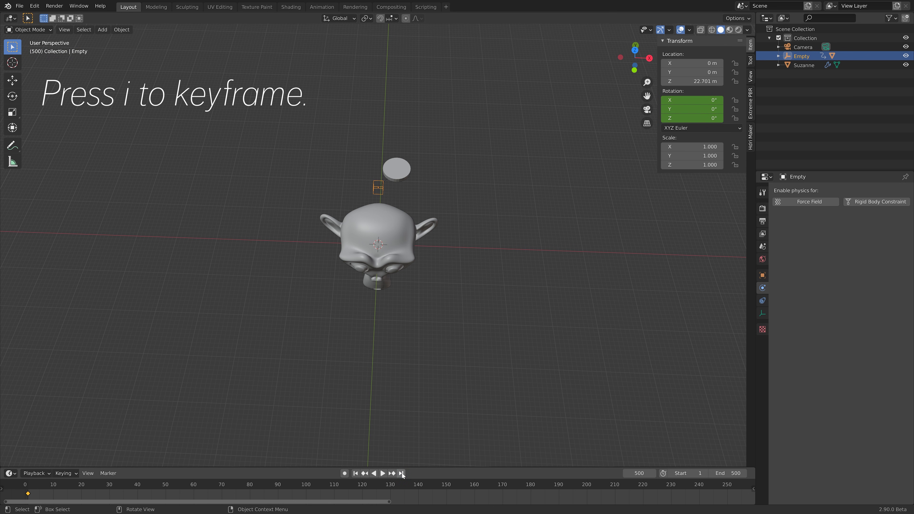
left_click_drag(681, 118, 789, 118)
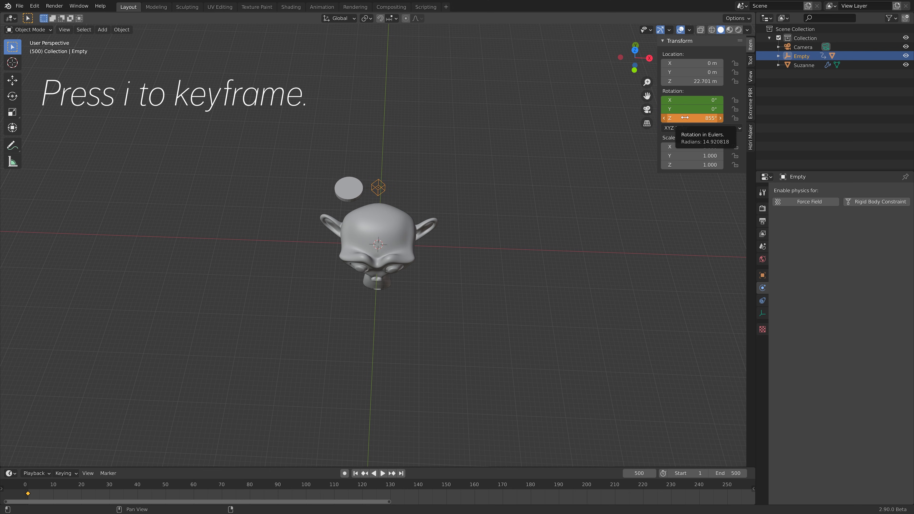
key("i")
- Scale the cylinder up to about 7.52 m wide and play the animation to check its circular motion
middle_click_drag(392, 212, 372, 184)
left_click(362, 153)
key("s")
left_click(427, 175)
key("space")
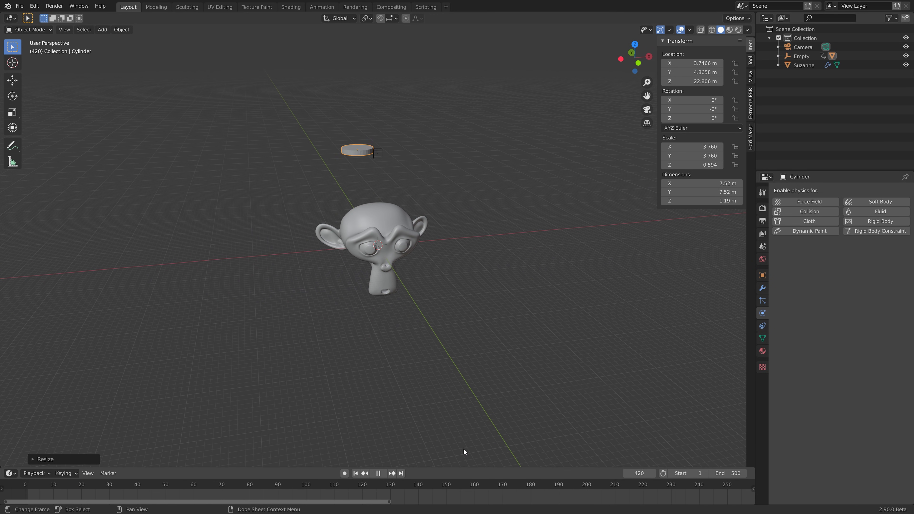
key("space")
- Set the empty's keyframe interpolation to linear for constant rotation speed and play back the animation
left_click(377, 154)
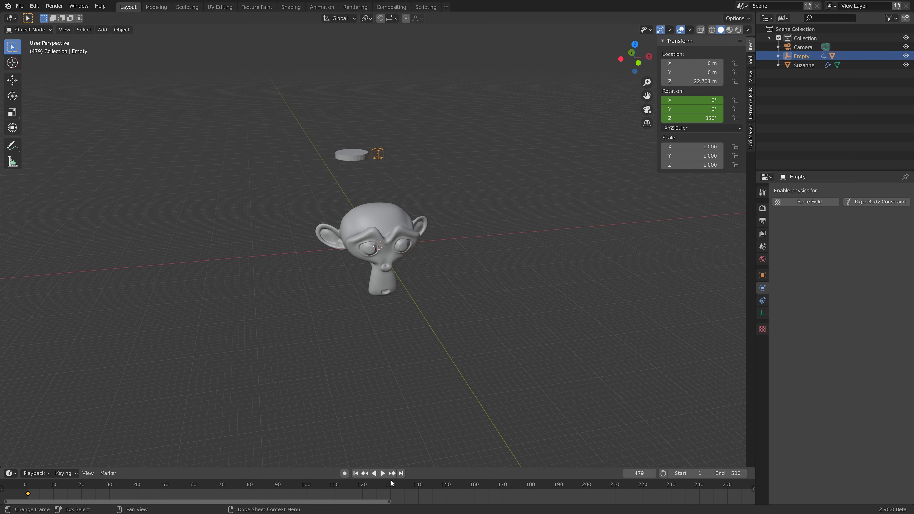
key("t")
left_click(387, 460)
key("space")
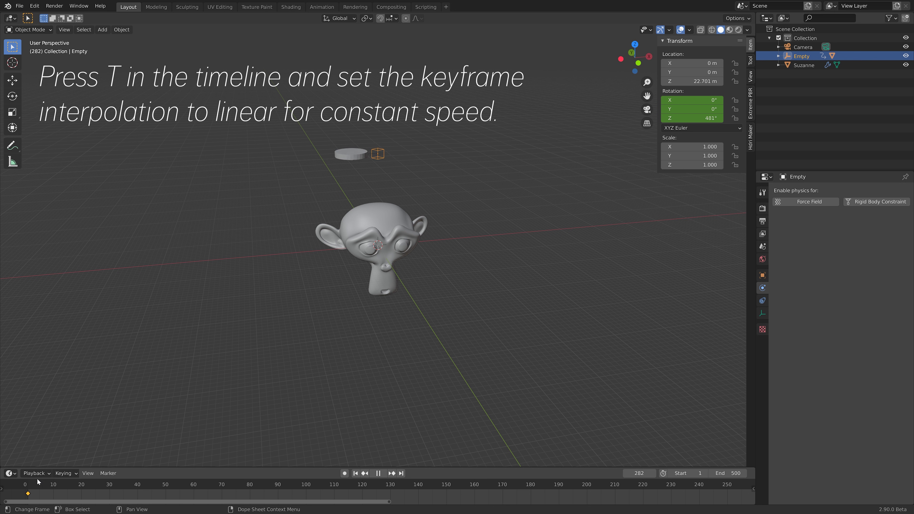
- Stop the playback and make the cylinder a fluid flow object with Liquid flow type and Inflow behavior
key("Escape")
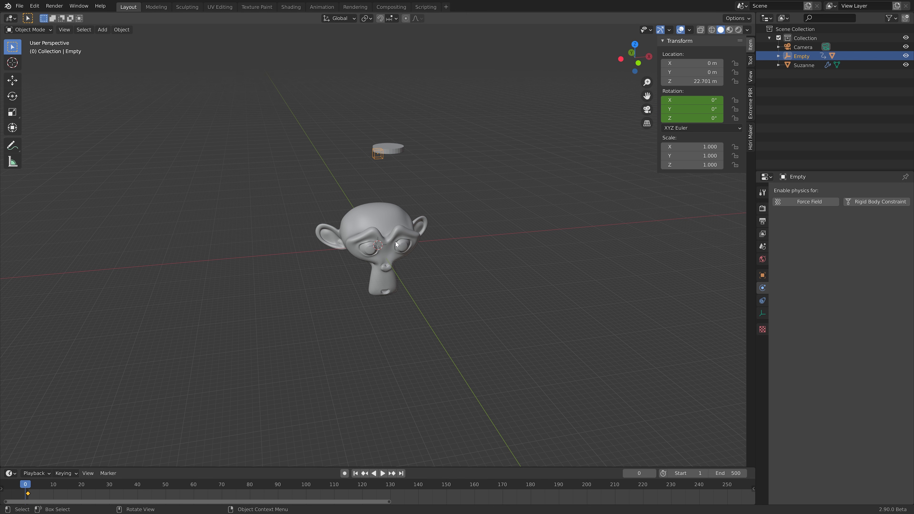
left_click(397, 153)
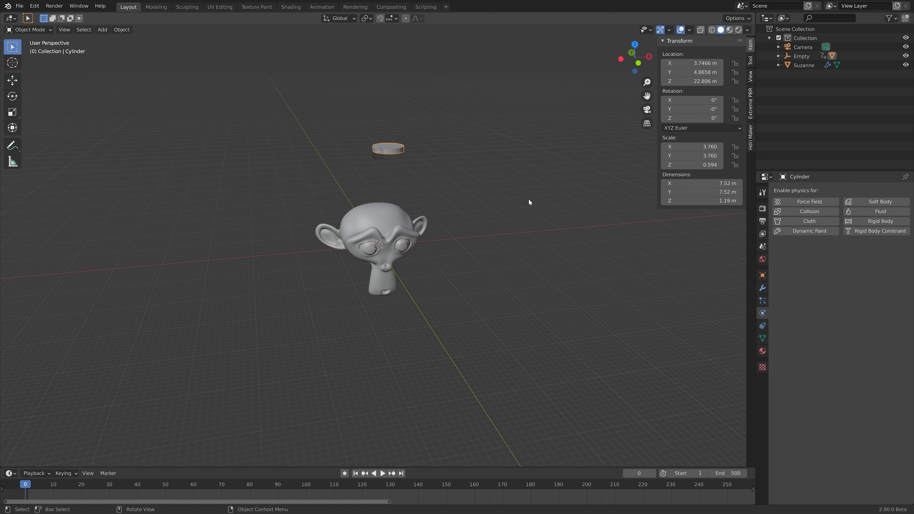
left_click(890, 211)
left_click(853, 259)
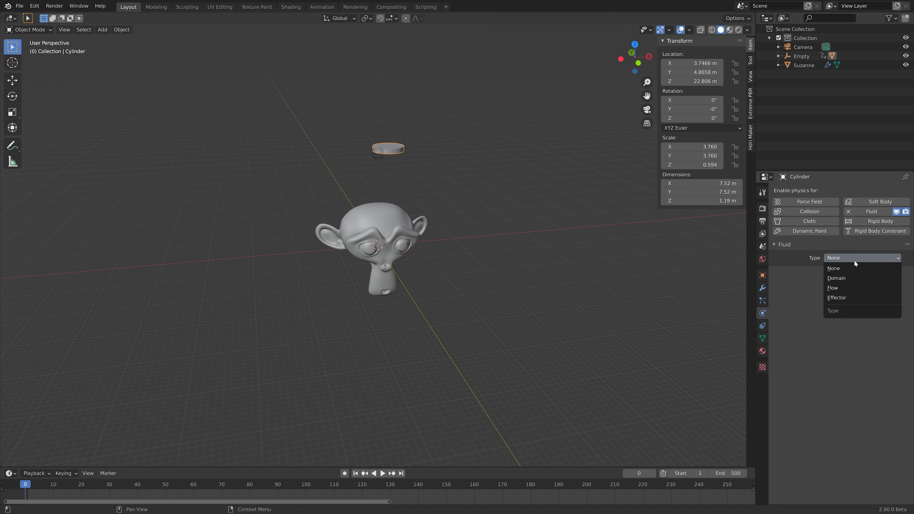
left_click(848, 287)
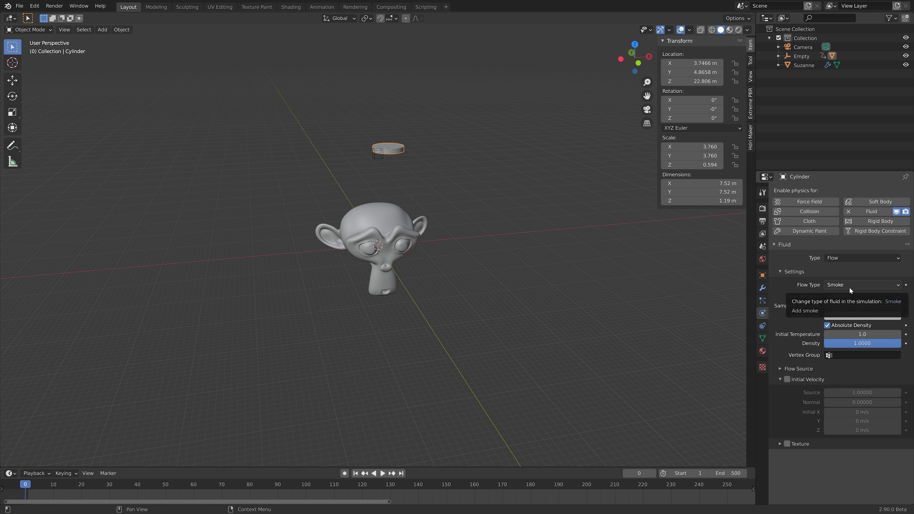
left_click(848, 287)
left_click(846, 327)
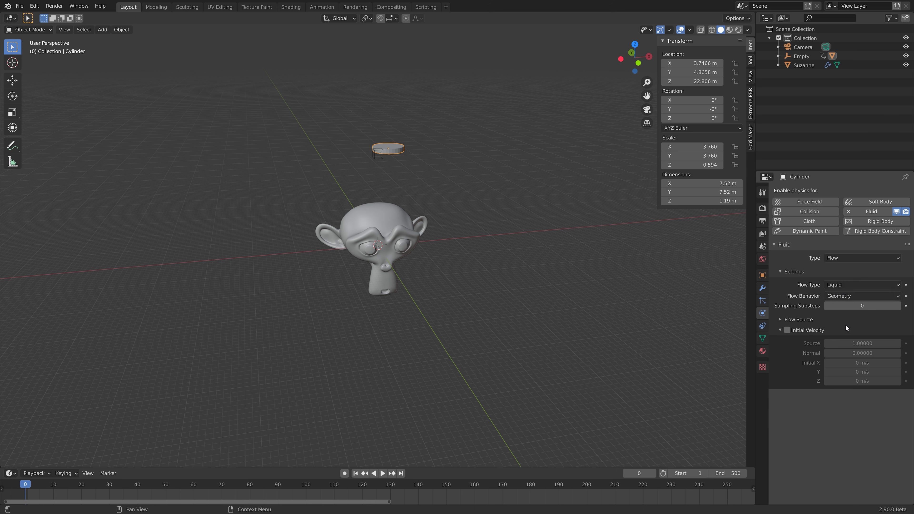
left_click(849, 296)
left_click(848, 305)
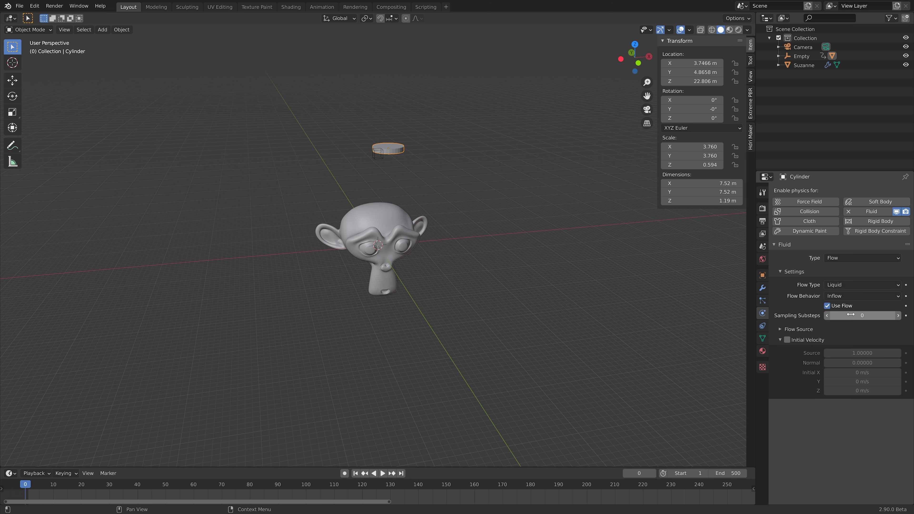
- Set the cylinder's flow sampling substeps to 5
left_click(898, 316)
left_click(898, 316)
left_click(898, 316)
left_click(898, 315)
- Keyframe the cylinder's flow behavior as Inflow on frame 400 and as Geometry on frame 401
left_click(639, 473)
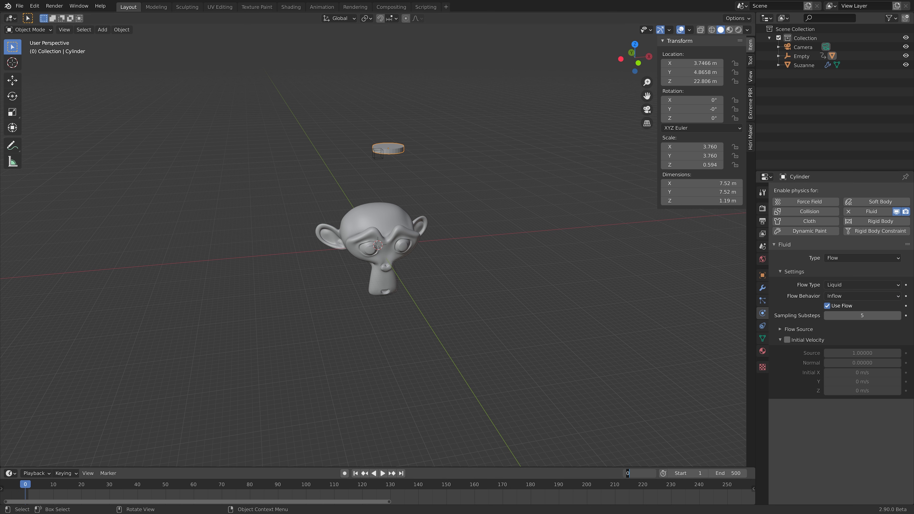
type("400")
key("Return")
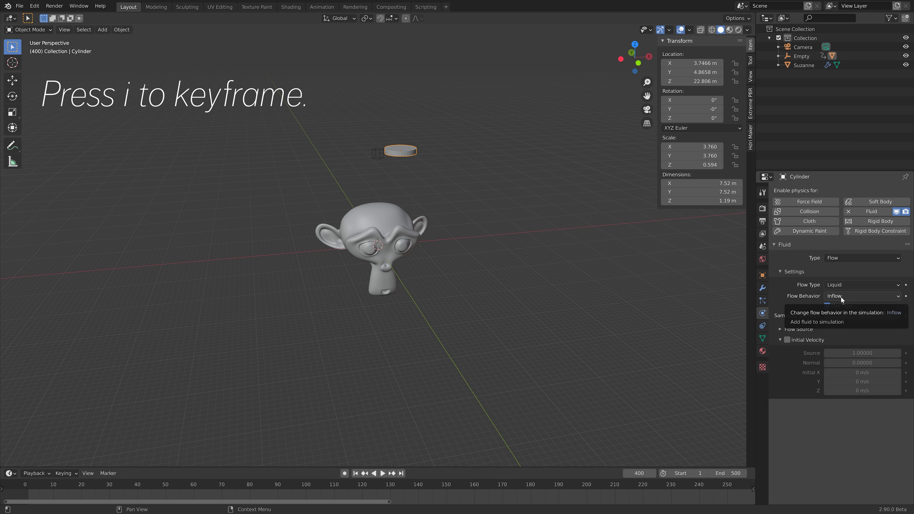
key("i")
left_click(652, 473)
left_click(835, 297)
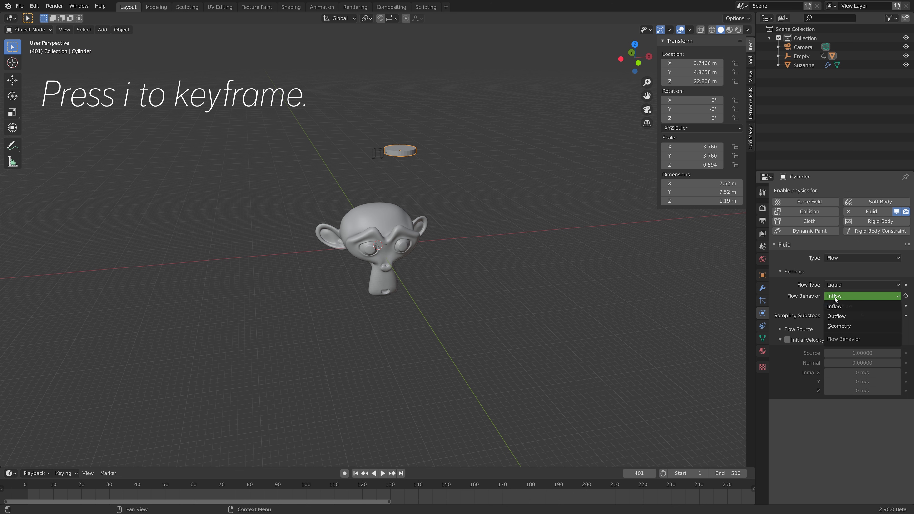
left_click(840, 326)
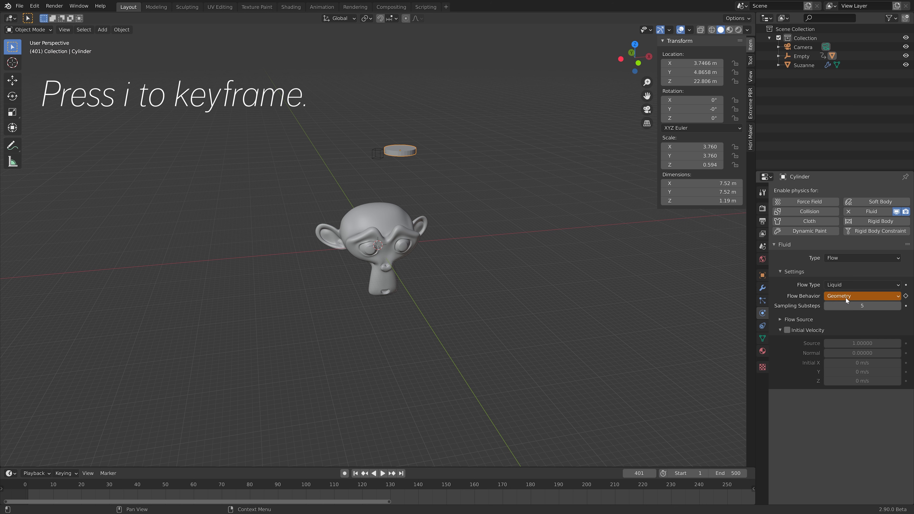
key("i")
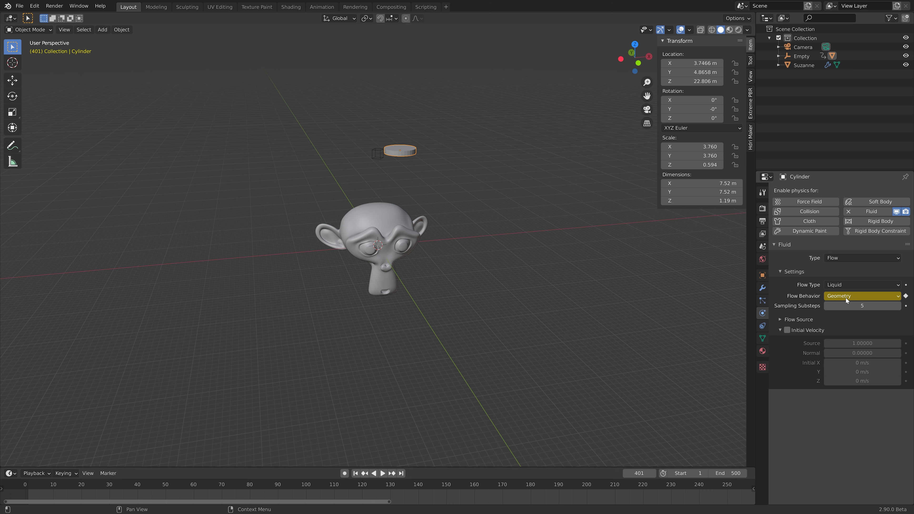
- Start saving the project under a new name and create a folder named "Chocolate sim" in D:\Blender
left_click(20, 6)
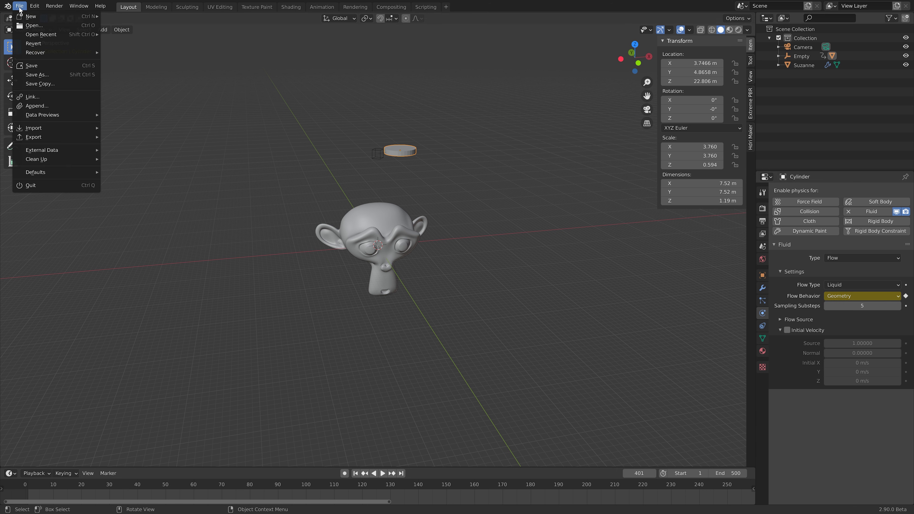
left_click(37, 74)
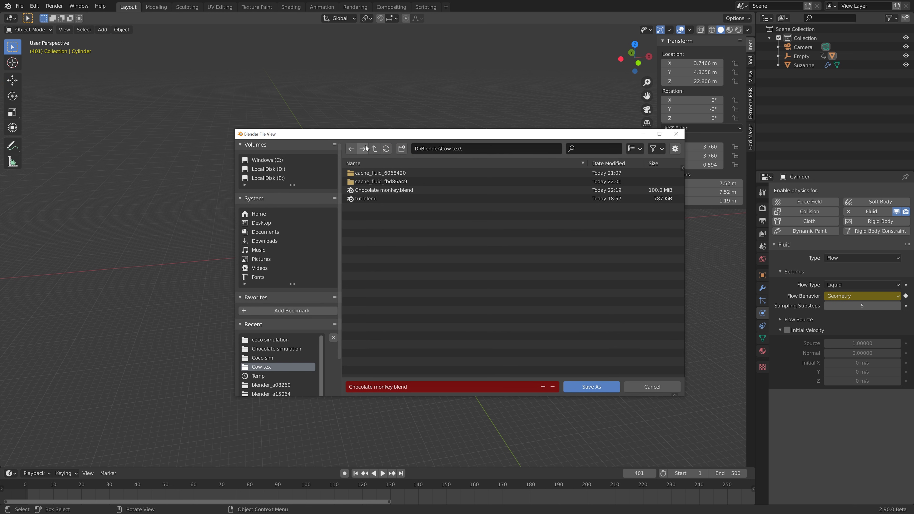
left_click(374, 148)
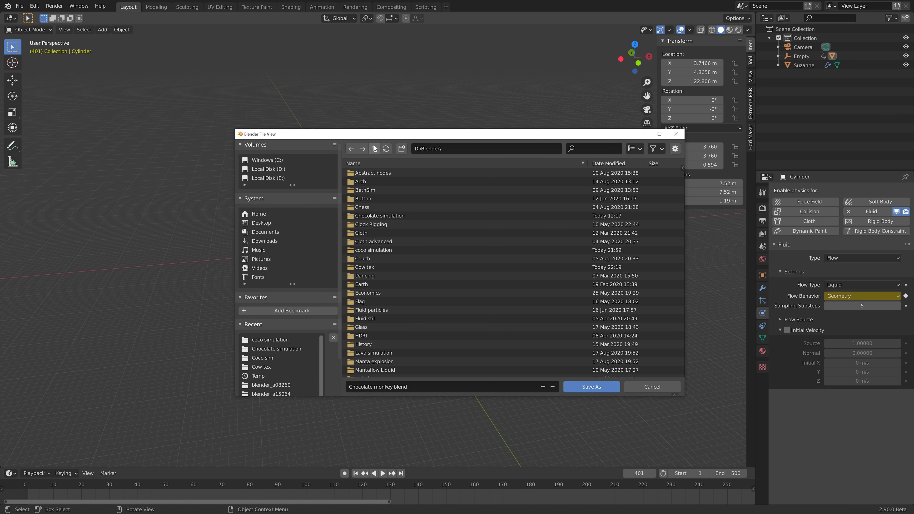
left_click(401, 148)
type("Chocolate sim")
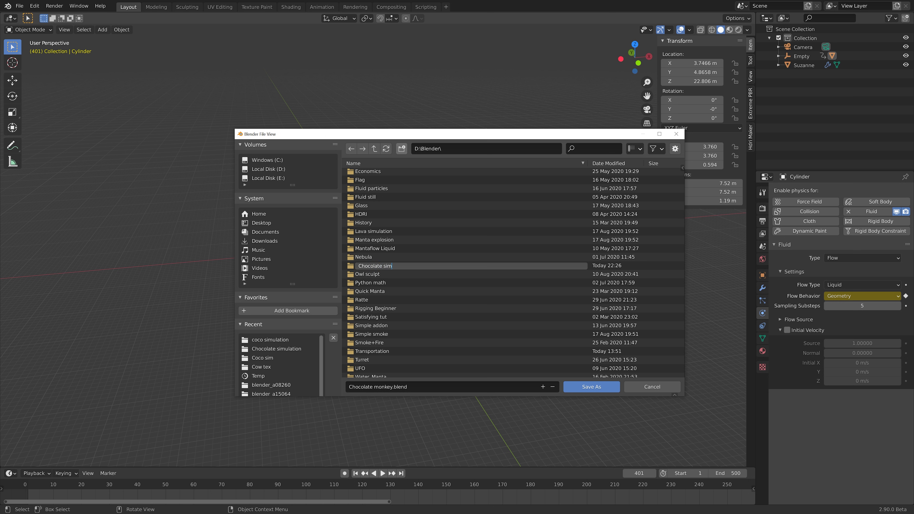
key("Return")
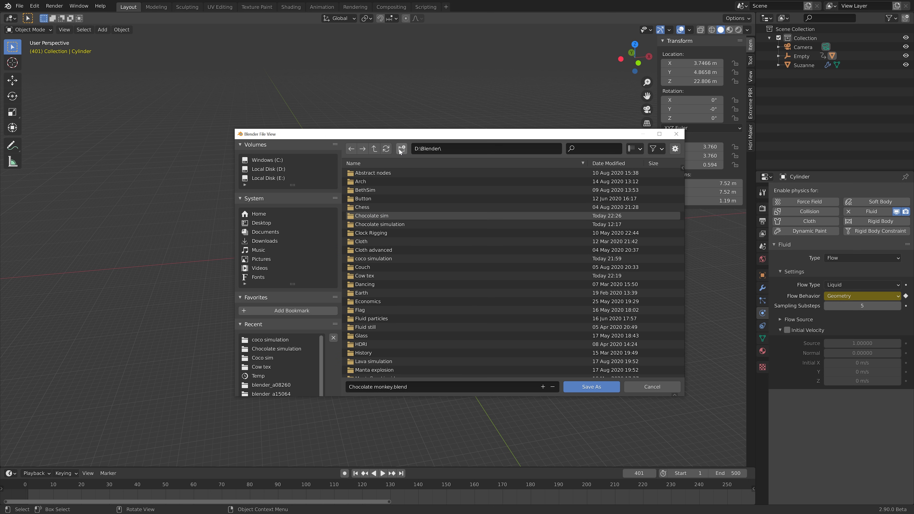
- Save the project as "tut" inside the Chocolate sim folder
double_click(370, 215)
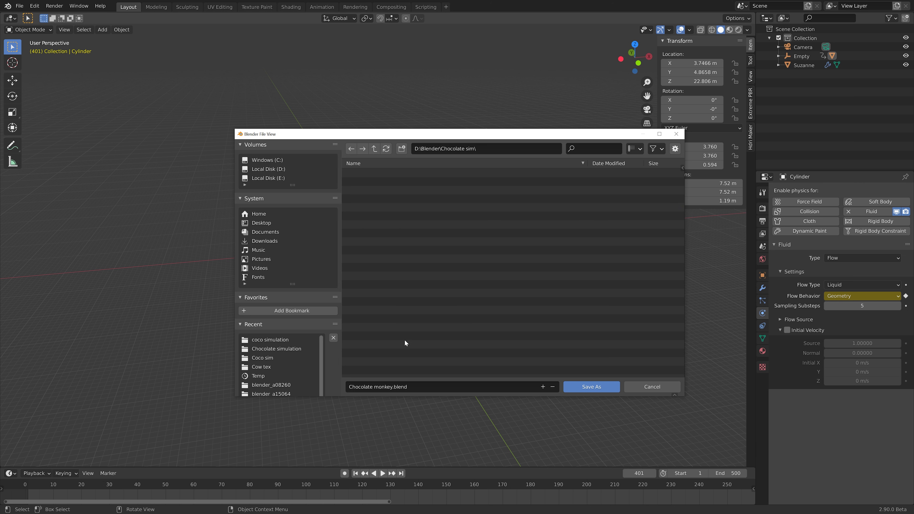
left_click(394, 389)
type("tut")
key("Return")
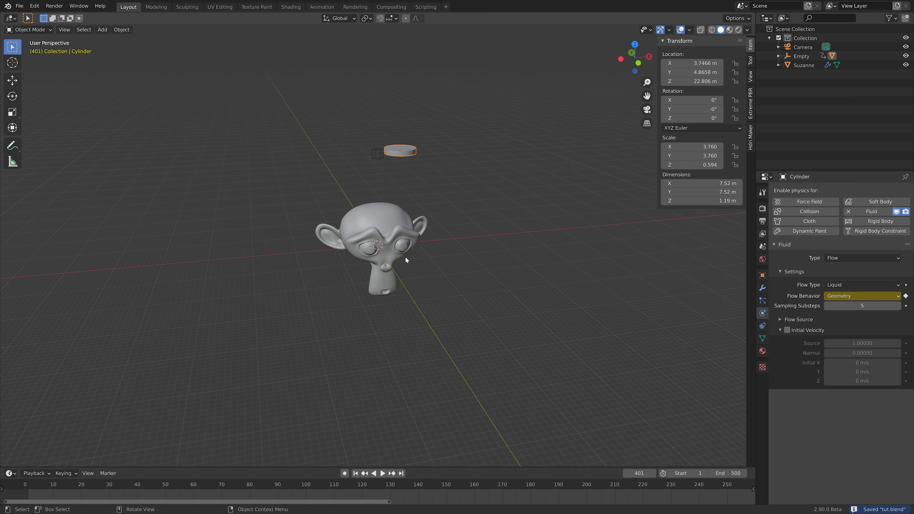
- Play and scrub through the animation to check the cylinder's keyframed flow behavior
left_click(34, 488)
key("space")
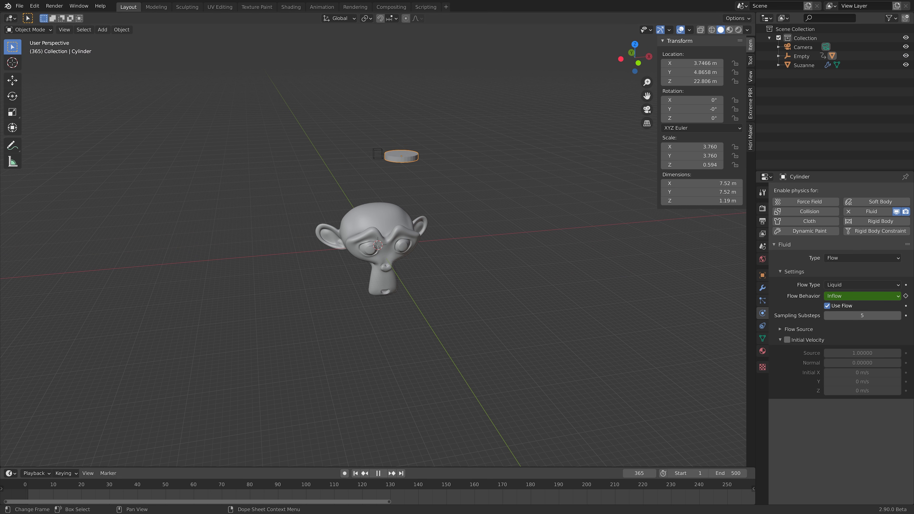
left_click_drag(720, 487, 258, 383)
key("space")
- Apply the scale transform of the cylinder
middle_click_drag(384, 233, 394, 214)
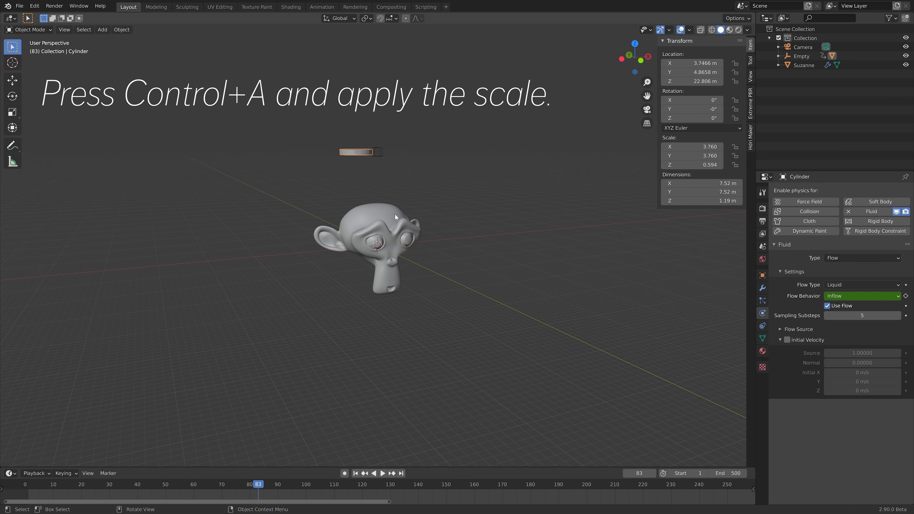
key("ctrl+a")
left_click(355, 166)
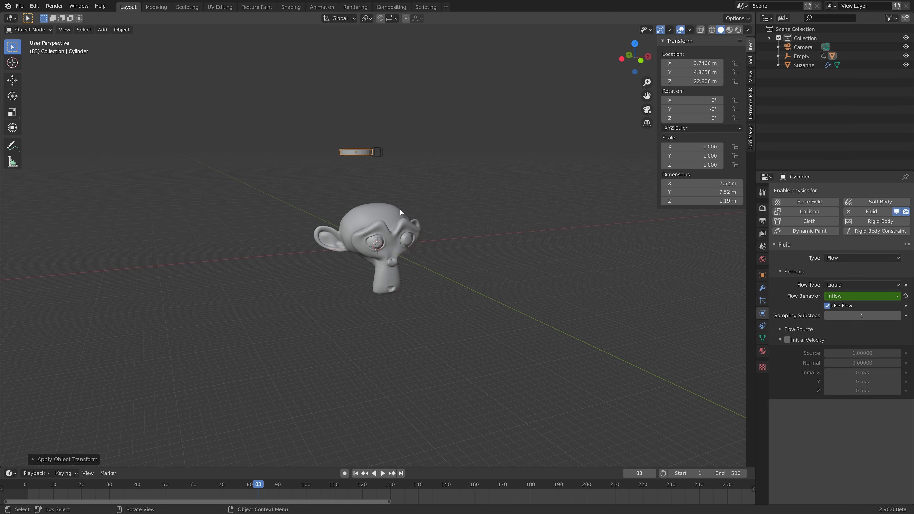
- Set the scene's output frame rate to 30 fps
mouse_move(435, 188)
middle_mouse_down()
mouse_move(456, 238)
mouse_move(427, 191)
mouse_move(447, 193)
middle_mouse_up()
left_click(763, 209)
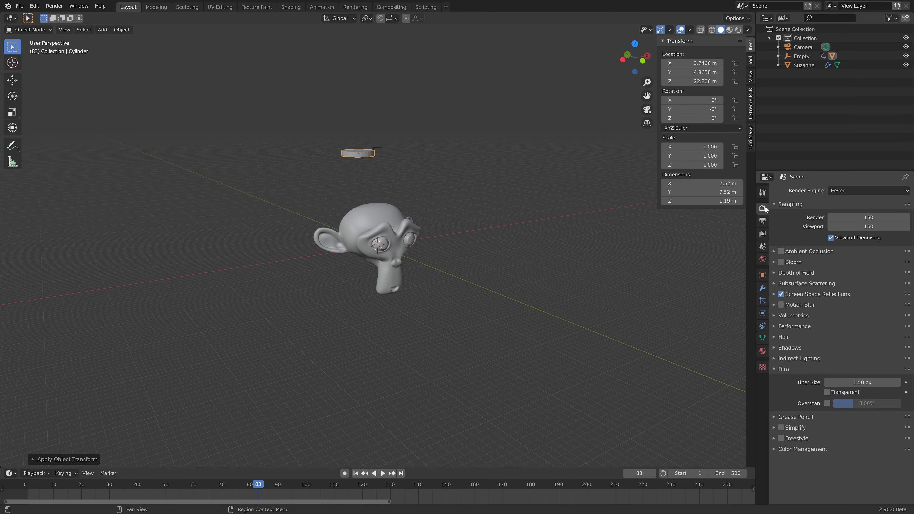
left_click(763, 222)
left_click(838, 300)
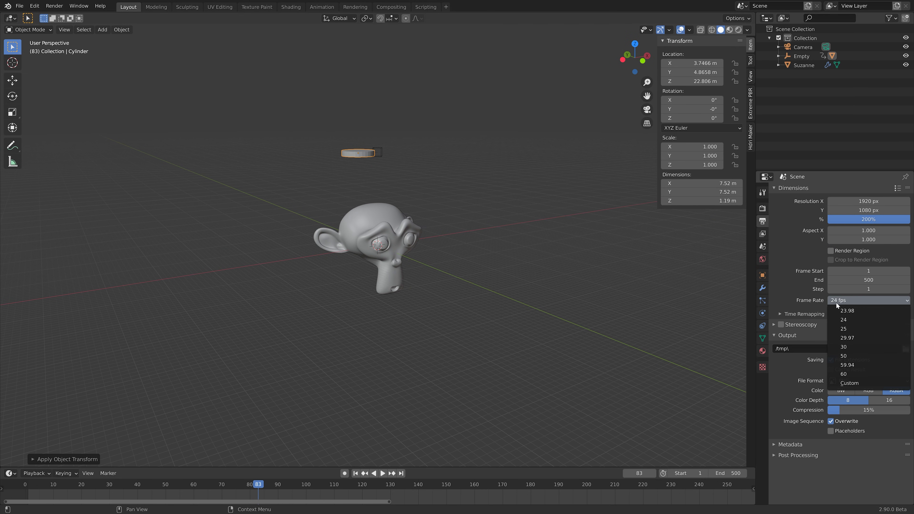
left_click(830, 333)
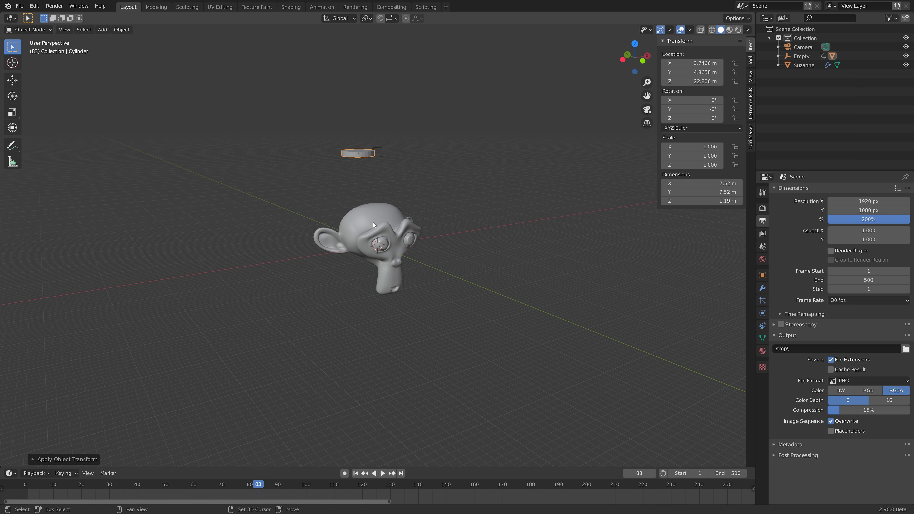
- Add a cube at the origin and scale it up to about 31.8 m per side around the monkey head
key("shift+a")
mouse_move(371, 221)
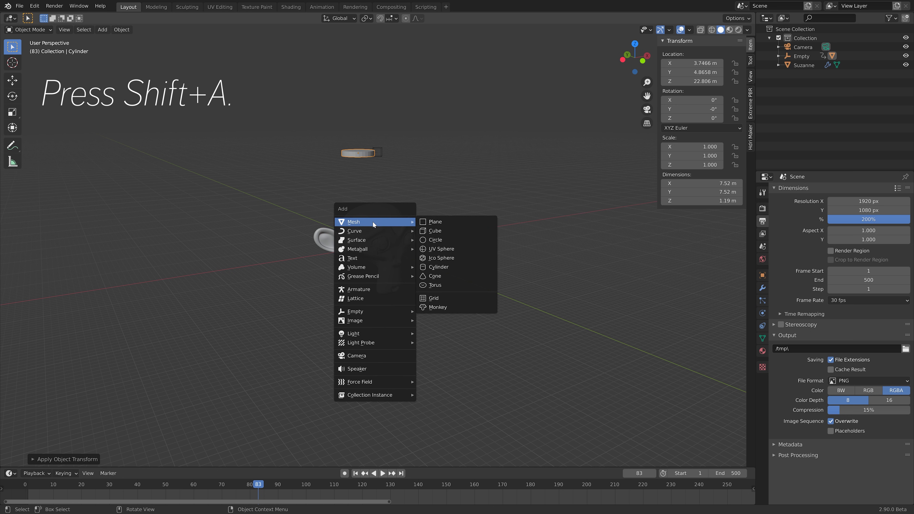
left_click(444, 231)
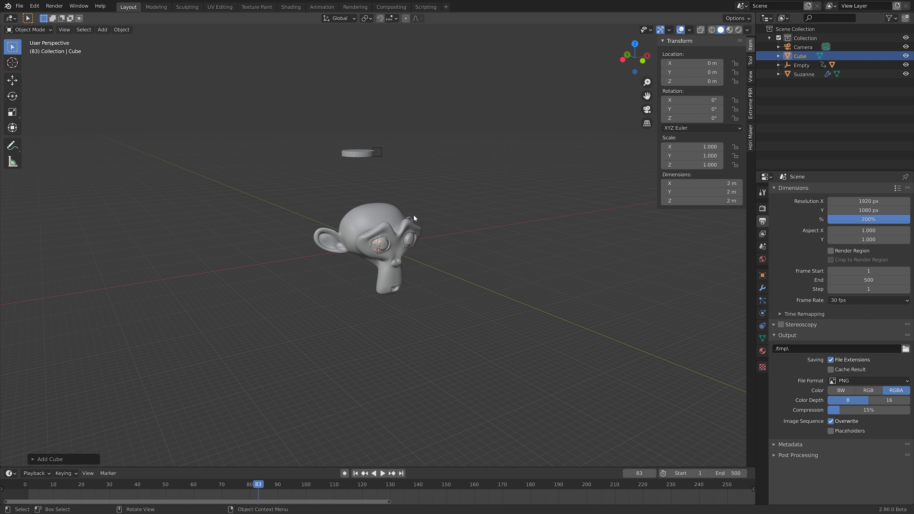
key("s")
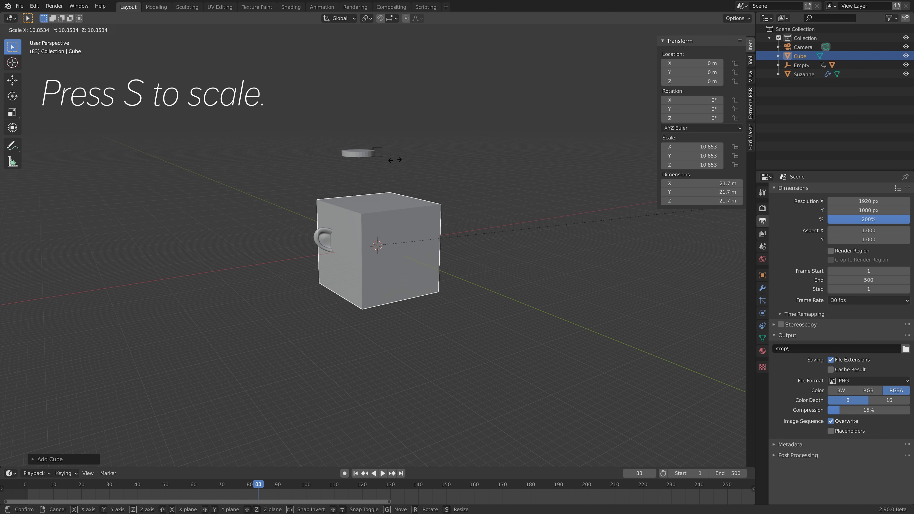
left_click(70, 31)
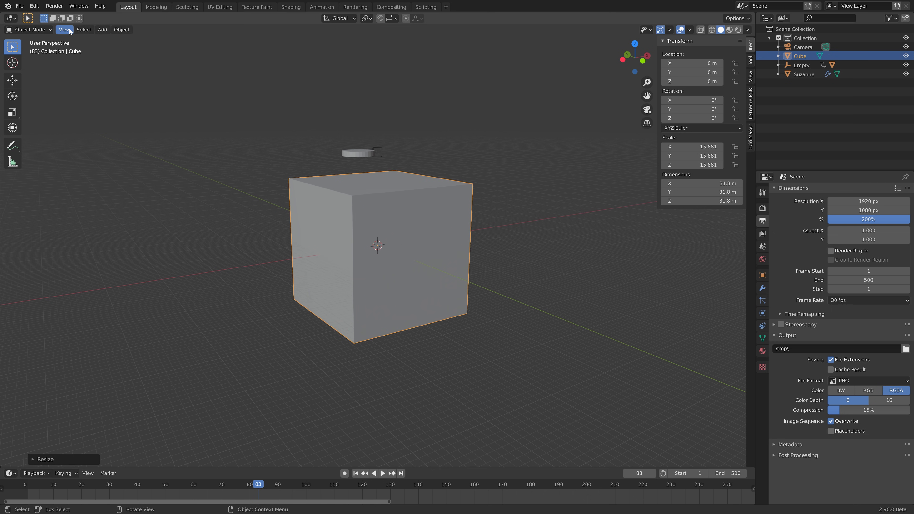
- Raise the cube's top face along Z in Edit Mode so the box is about 45.2 m tall
key("Tab")
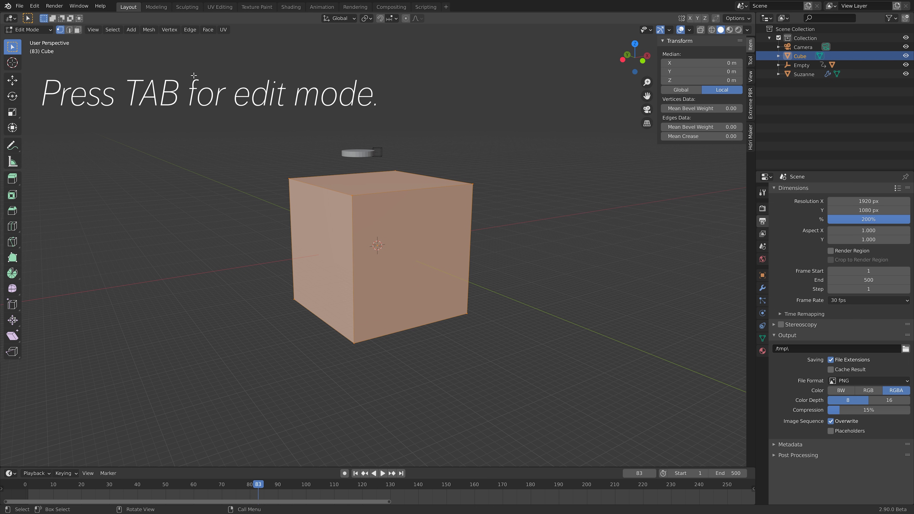
left_click(77, 30)
left_click(364, 185)
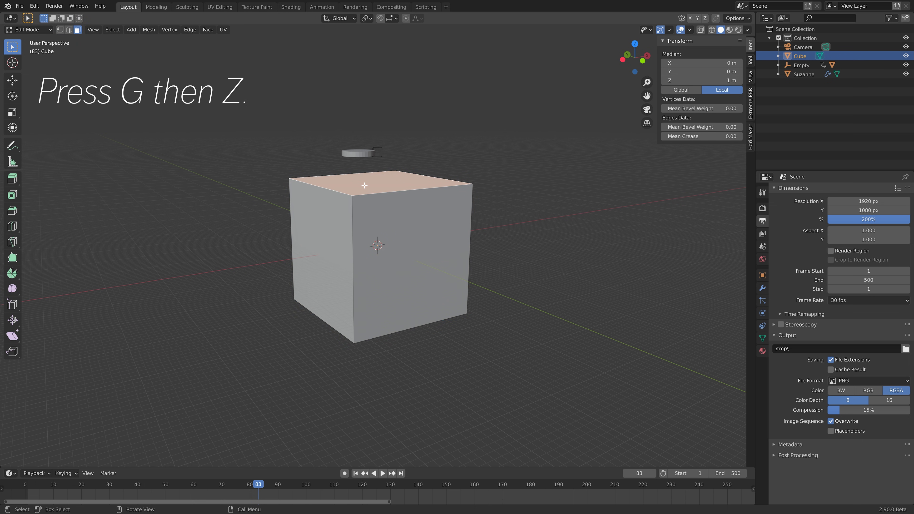
key("g")
key("z")
left_click(388, 167)
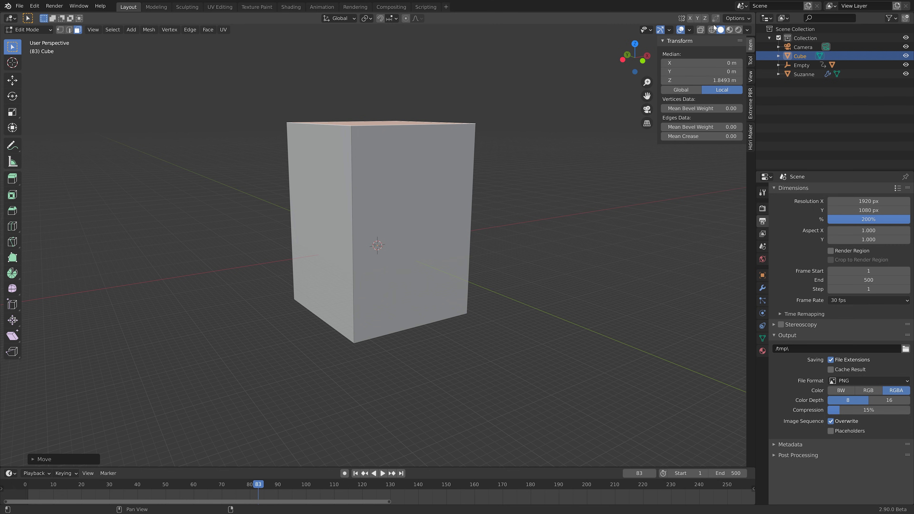
- Display the scene in wireframe to see inside the box and return to Object Mode
key("alt+z")
middle_click_drag(421, 131, 455, 215)
key("Tab")
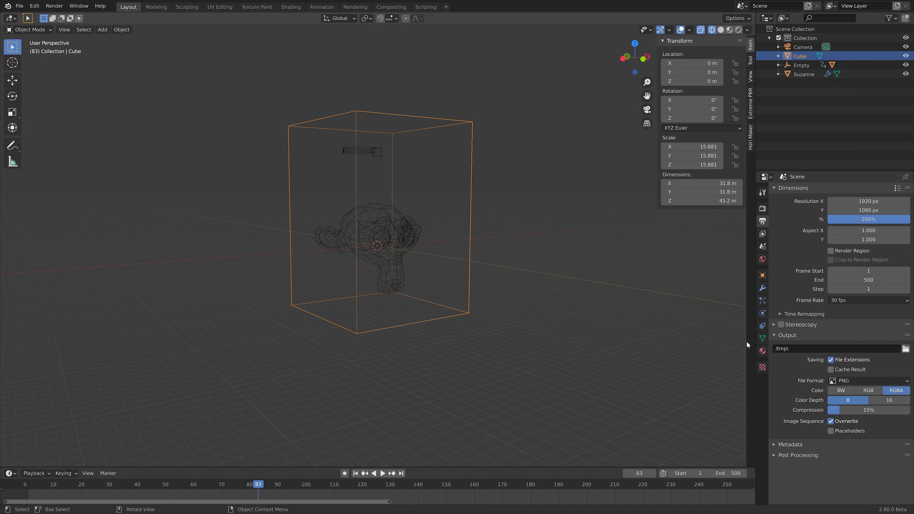
- Enable fluid physics on the cube as a Domain with the Liquid domain type
left_click(762, 313)
left_click(870, 211)
left_click(852, 257)
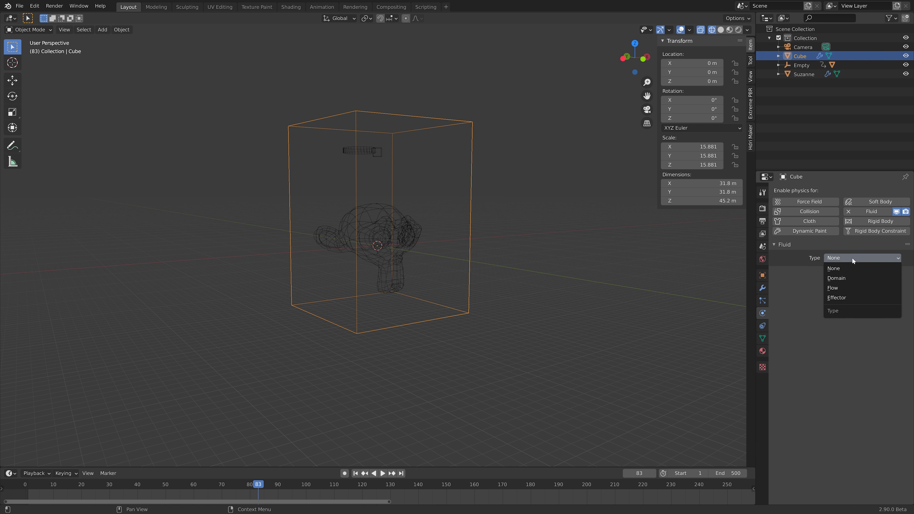
left_click(848, 278)
left_click(845, 285)
left_click(852, 295)
- Set the domain's resolution divisions to 100
left_click(853, 296)
type("100")
key("Return")
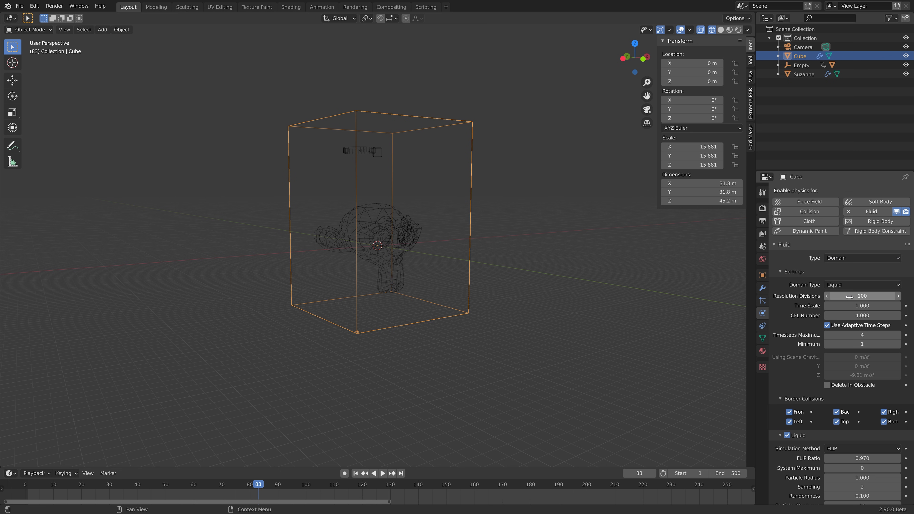
scroll(821, 338, "down", 5)
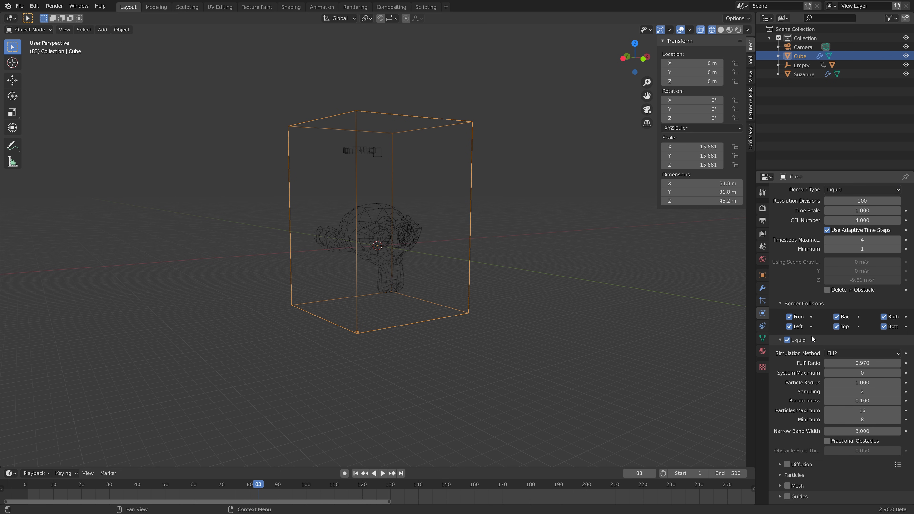
- Enable Diffusion for the liquid domain and apply a preset that gives base 2.000, setting the exponent to 2
scroll(811, 335, "down", 5)
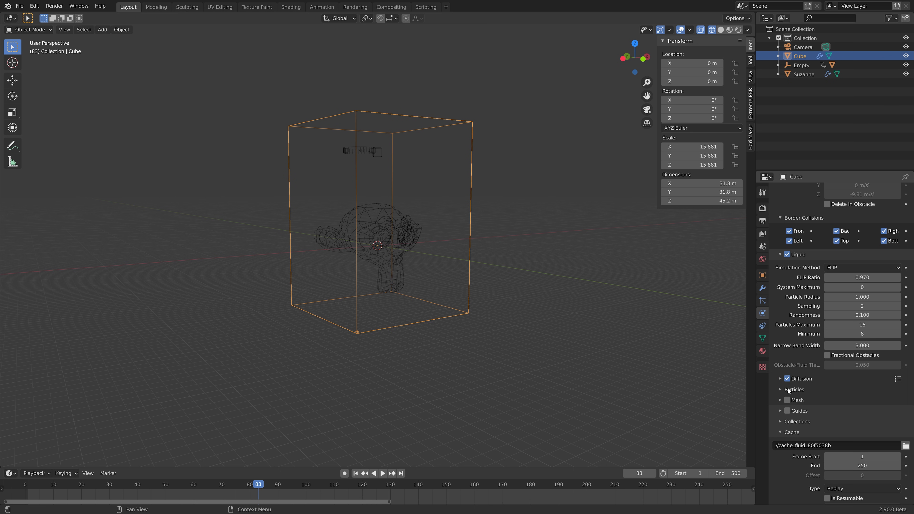
left_click(779, 379)
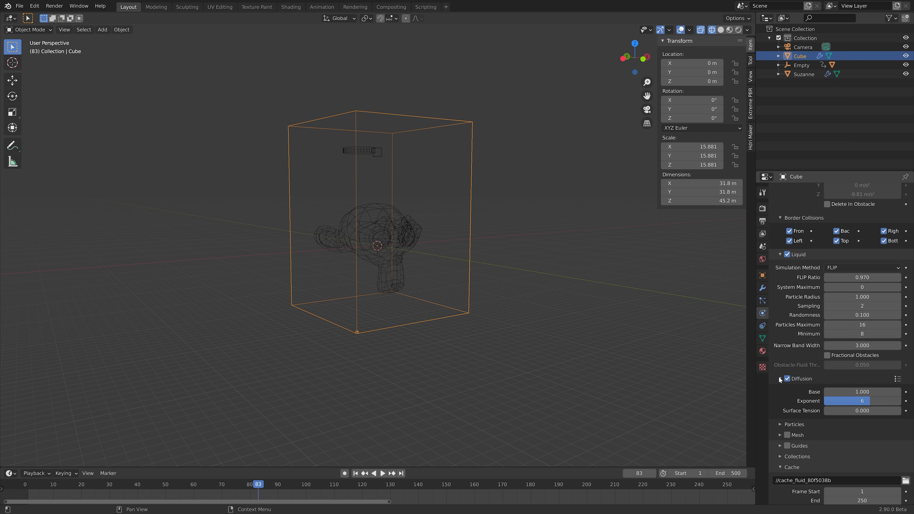
left_click(896, 378)
left_click(867, 327)
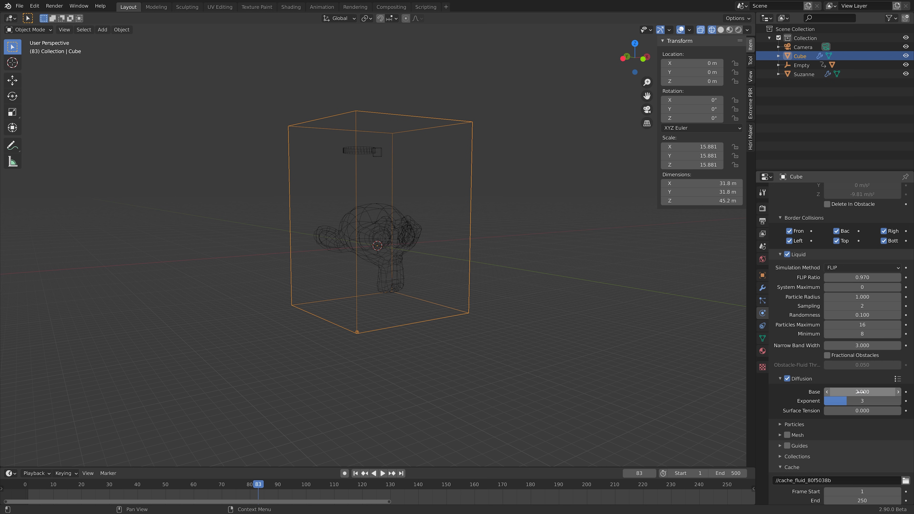
left_click(860, 401)
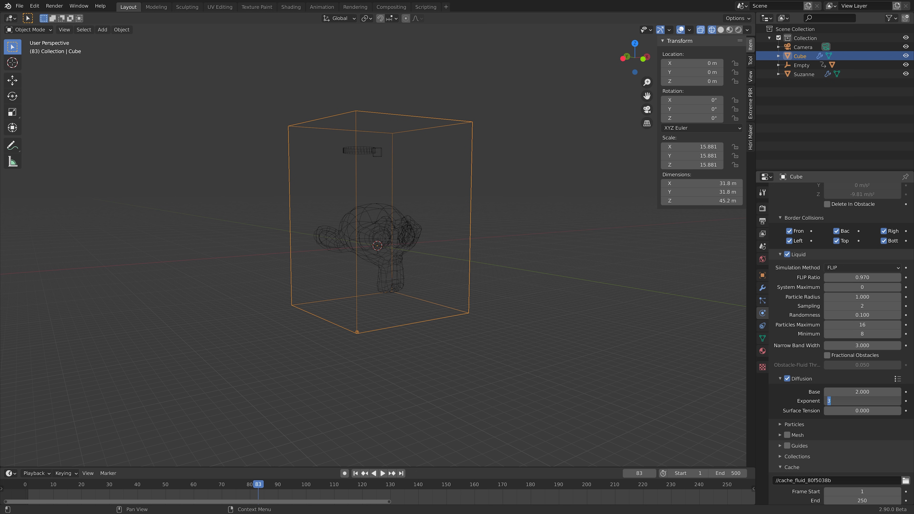
type("2")
key("Return")
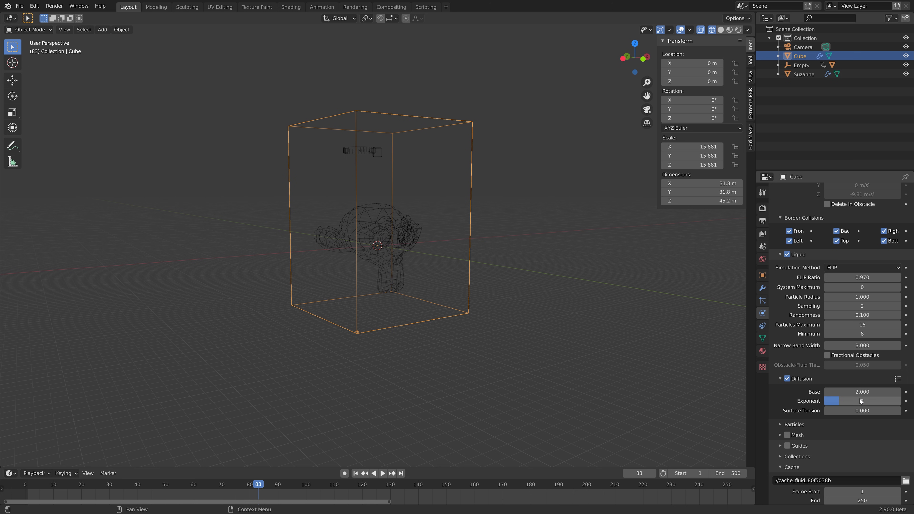
- Enable mesh generation for the liquid domain
scroll(848, 394, "down", 1)
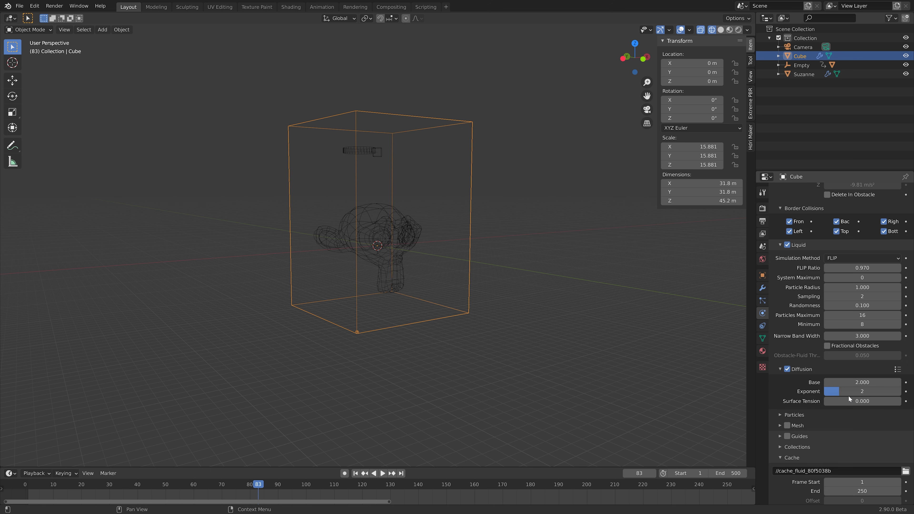
scroll(848, 398, "down", 5)
left_click(787, 368)
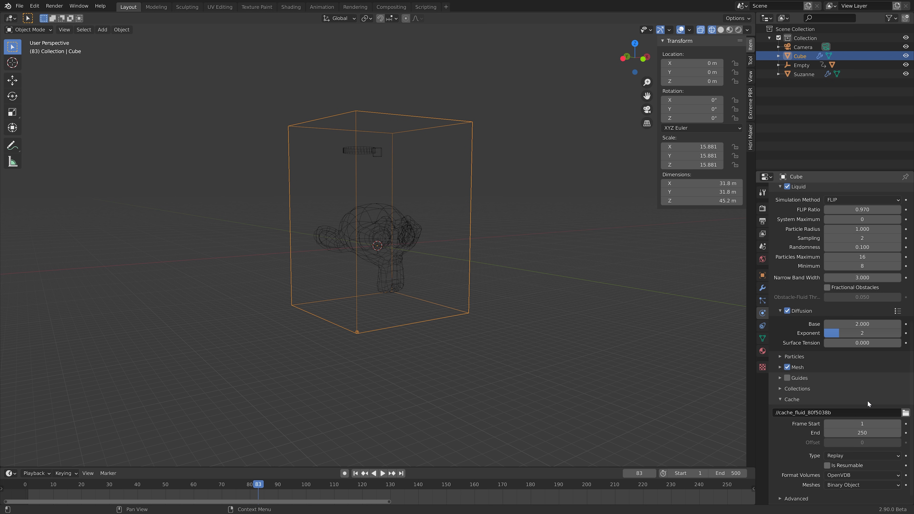
- Set the fluid cache's end frame to 150 and its type to All
scroll(867, 400, "down", 1)
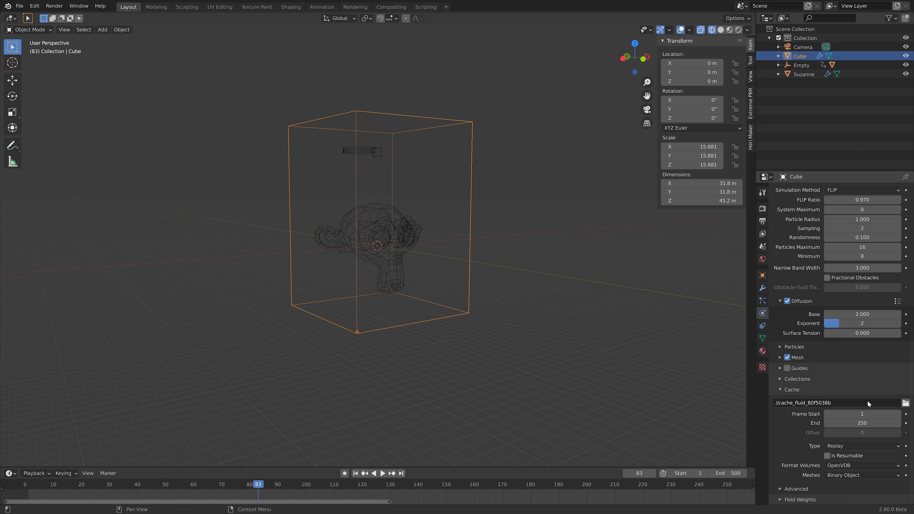
left_click(867, 419)
type("150")
key("Return")
left_click(838, 448)
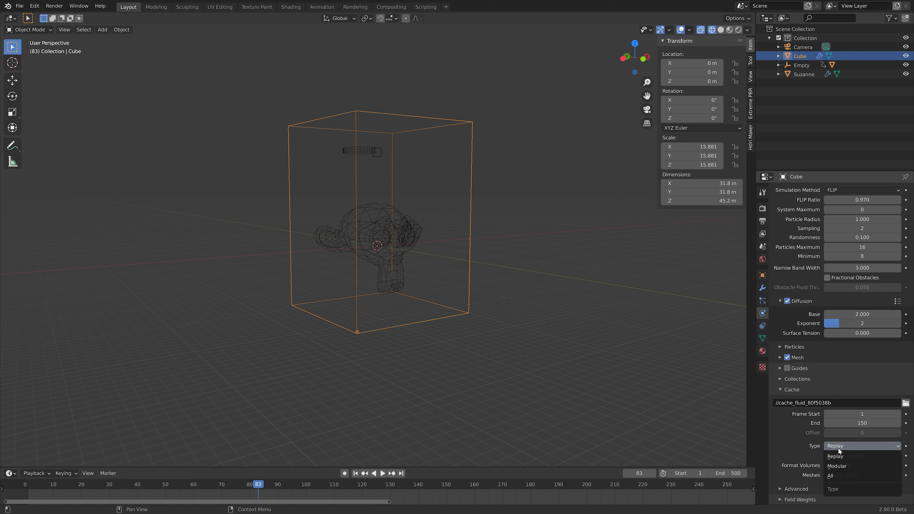
left_click(840, 476)
scroll(814, 462, "down", 1)
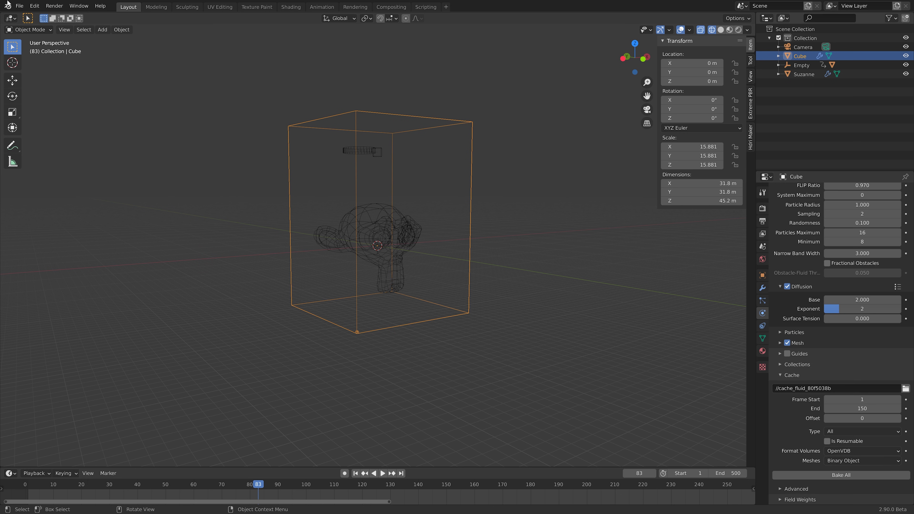
- Save the file as tut1.blend in the Chocolate sim folder and bake the whole fluid simulation
left_click(20, 6)
left_click(32, 75)
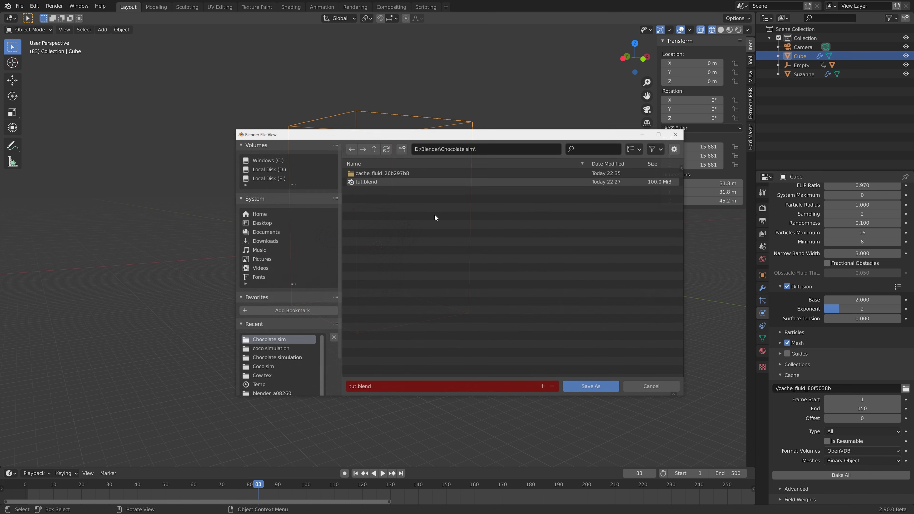
left_click(541, 387)
left_click(591, 387)
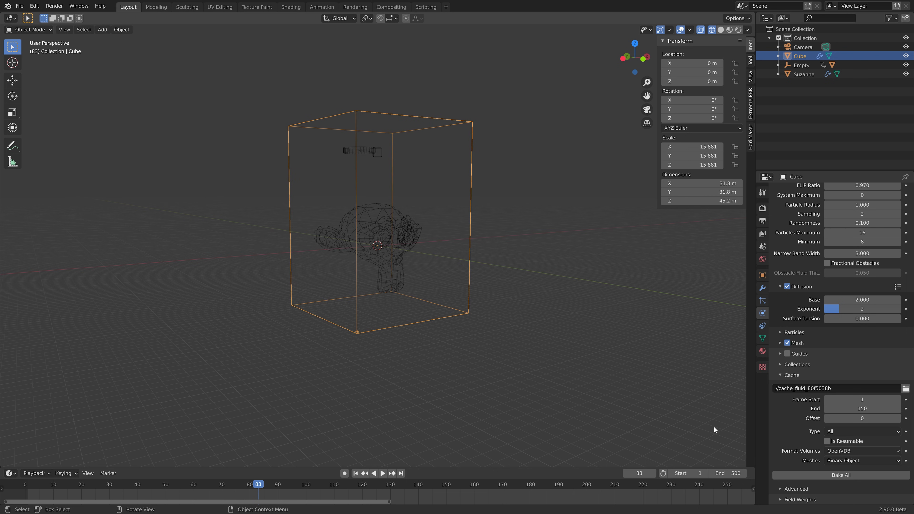
left_click(816, 473)
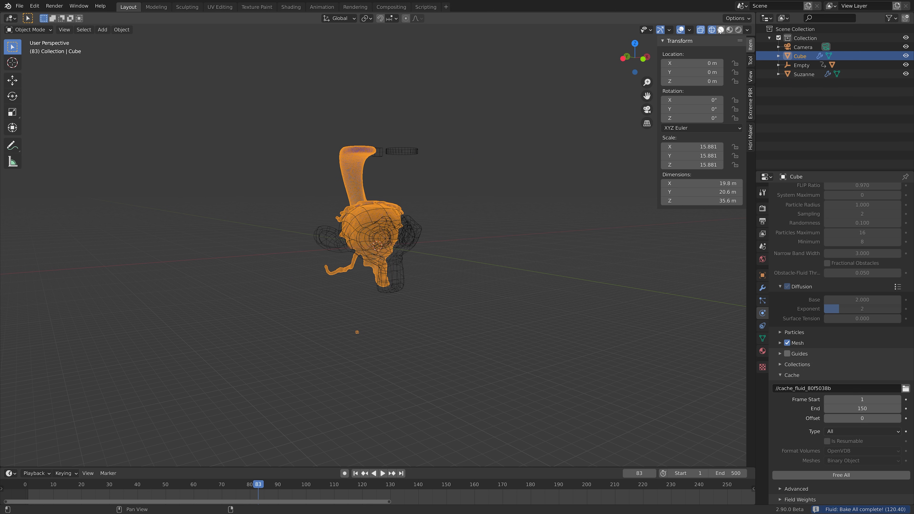
- Switch to solid shading and play the baked simulation up to frame 158 to examine the liquid around the monkey head
key("shift+z")
mouse_move(375, 371)
middle_mouse_down()
mouse_move(377, 304)
mouse_move(454, 320)
middle_mouse_up()
key("space")
key("shift+ctrl+space")
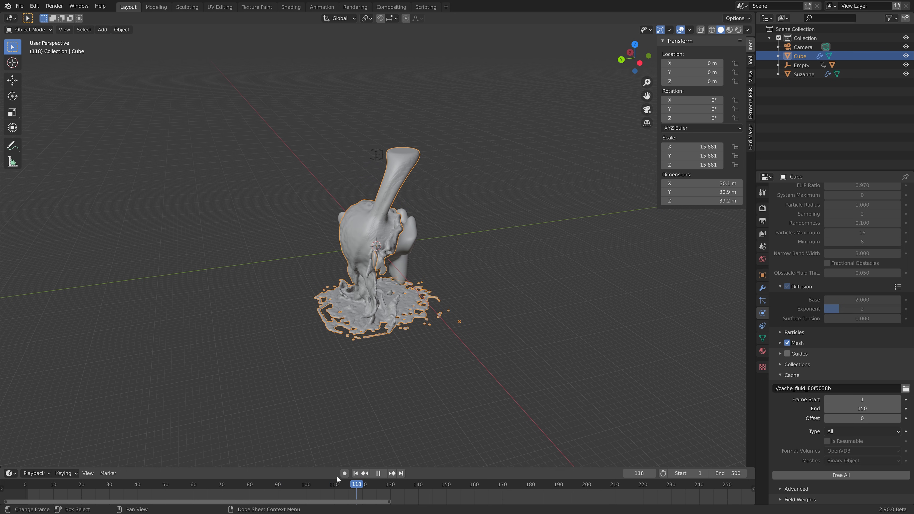
key("space")
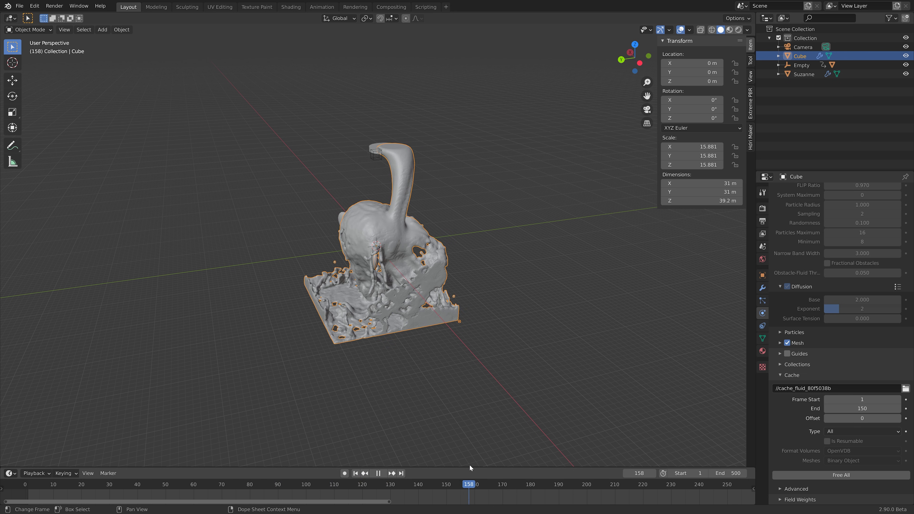
middle_click_drag(505, 340, 392, 306)
scroll(379, 307, "up", 4)
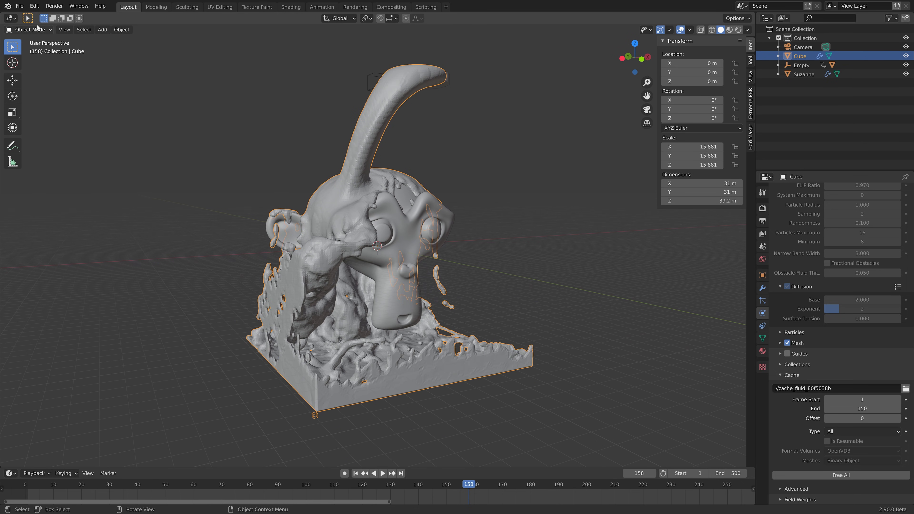
- Save the file with the baked simulation under the incremented name tut2.blend
left_click(19, 6)
left_click(37, 74)
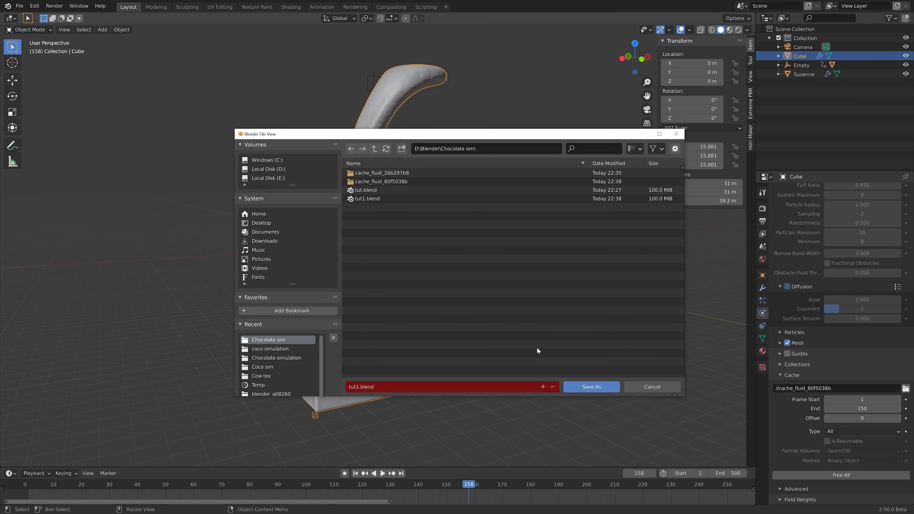
left_click(542, 387)
left_click(594, 387)
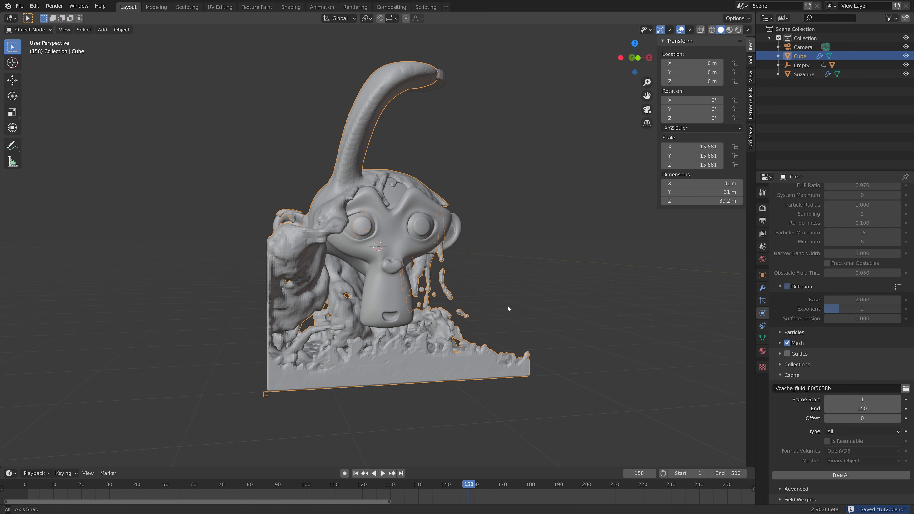
- Add a new material to the fluid domain cube
middle_click_drag(519, 310, 514, 294)
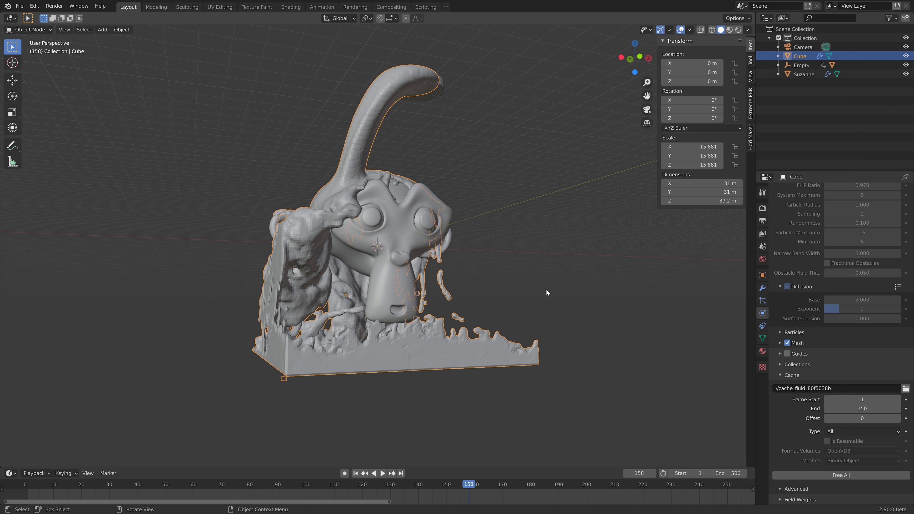
left_click(761, 352)
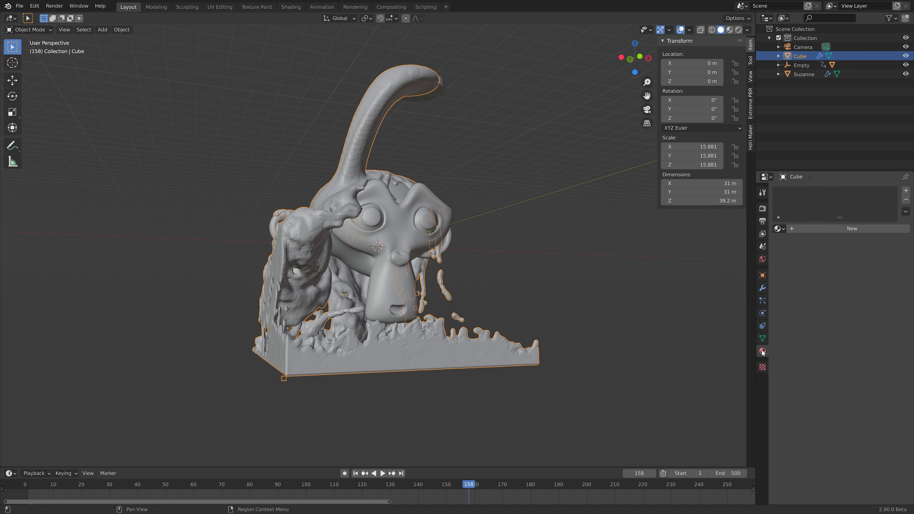
left_click(812, 228)
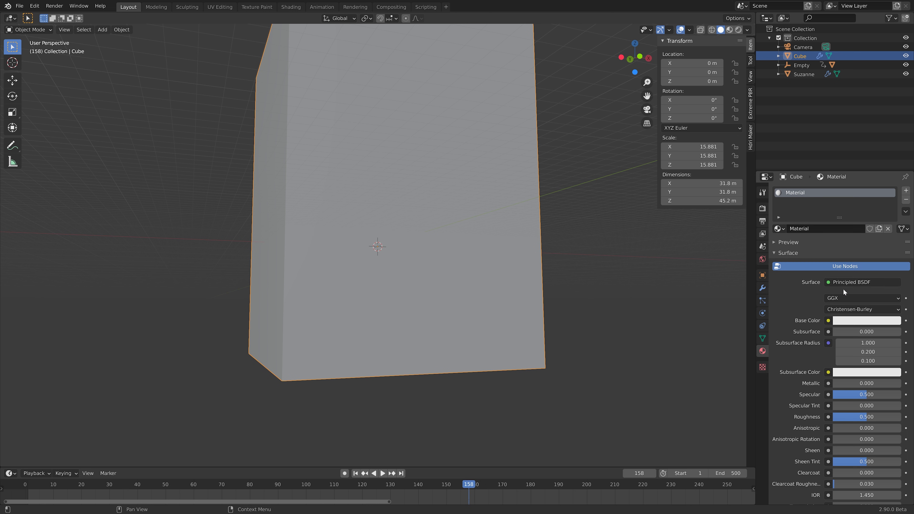
- Switch to the web browser, find the milk chocolate colour among the chocolate hex code results and copy its code #84563c
key("alt+Tab")
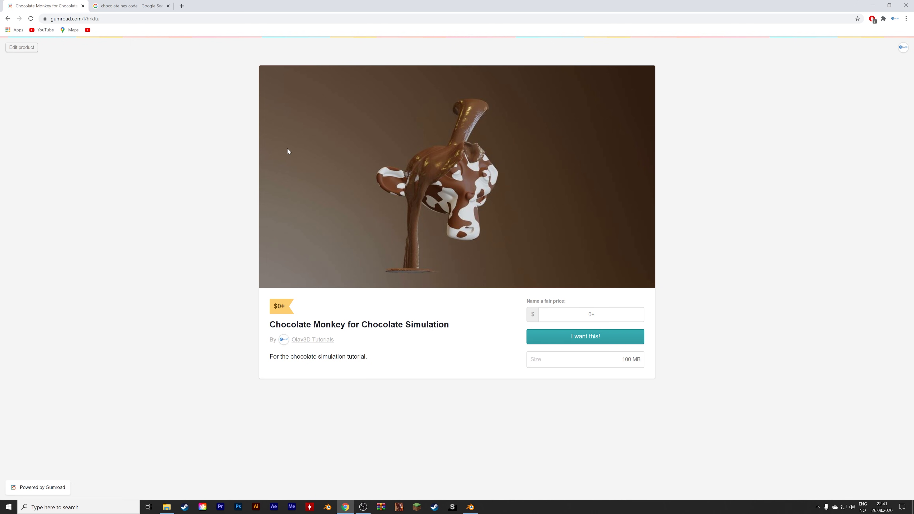
left_click(115, 5)
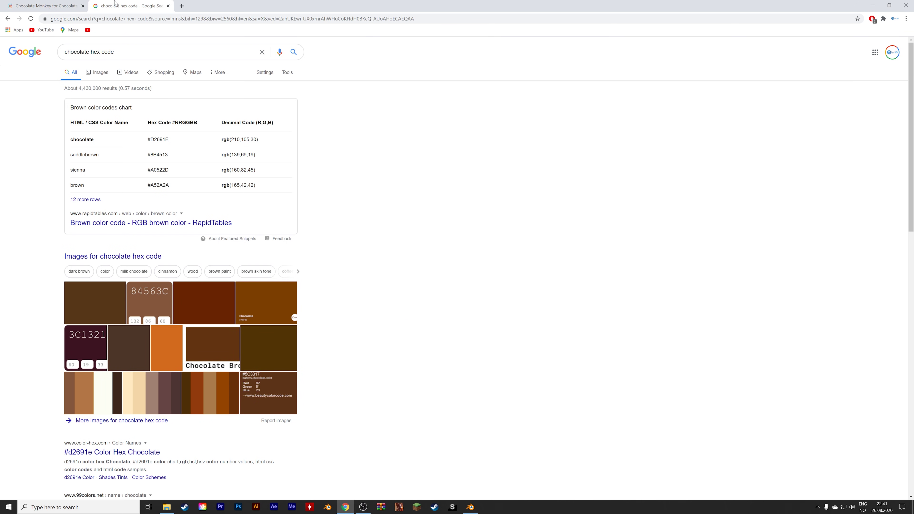
left_click(153, 296)
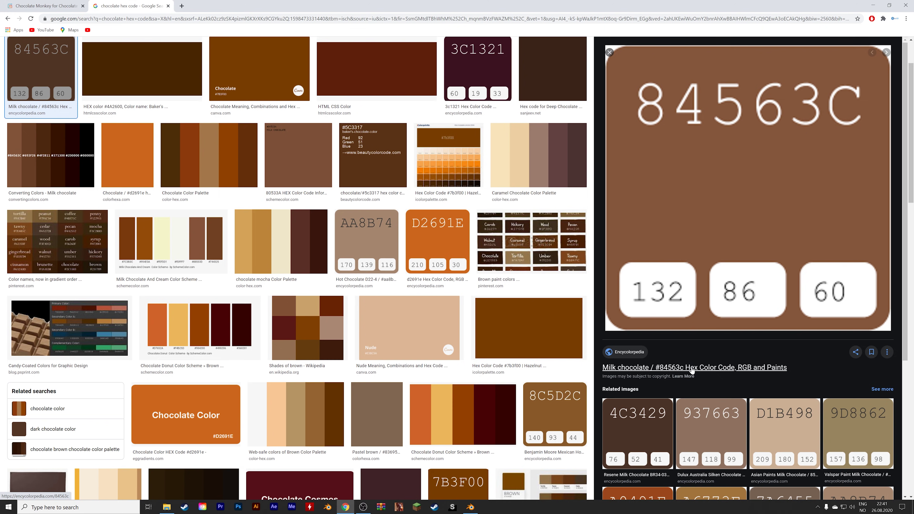
left_click(691, 371)
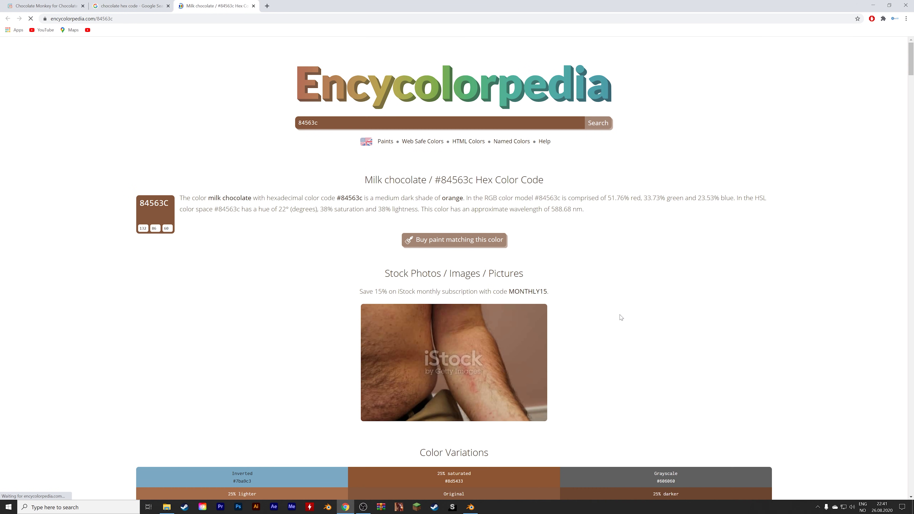
left_click_drag(434, 191, 473, 194)
key("ctrl+c")
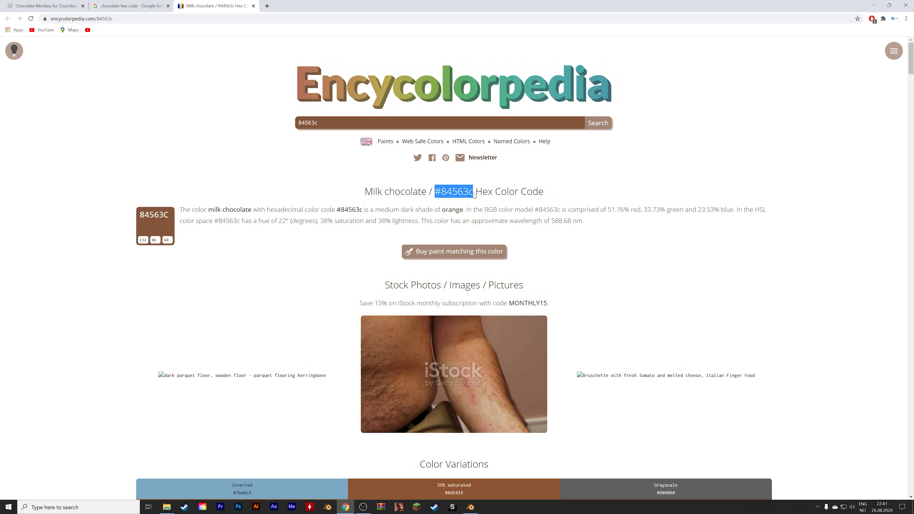
- Return to Blender and set the cube material's base color to the copied hex code #84563c
key("alt+Tab")
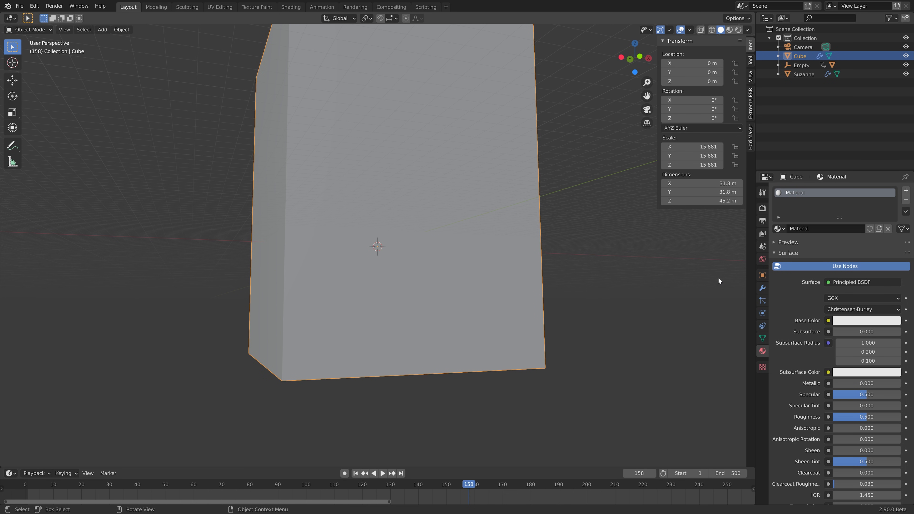
left_click(842, 320)
left_click(849, 279)
key("ctrl+v")
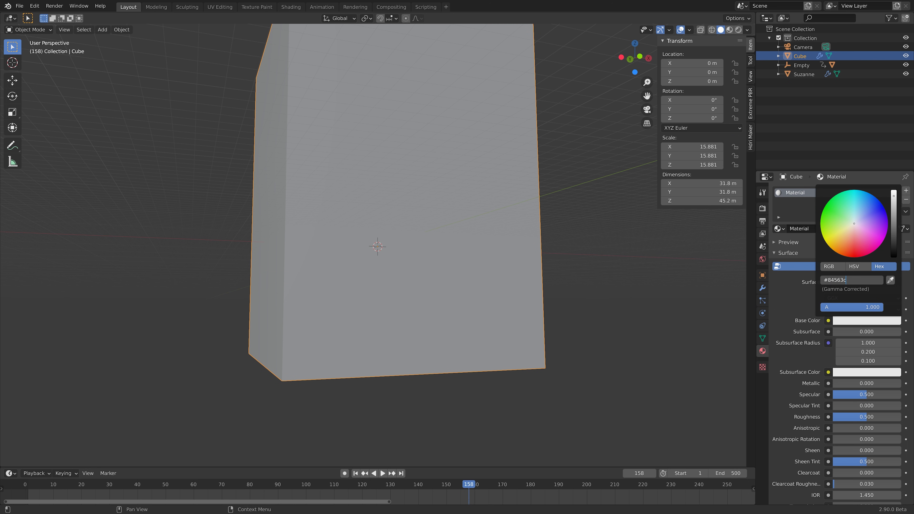
key("Return")
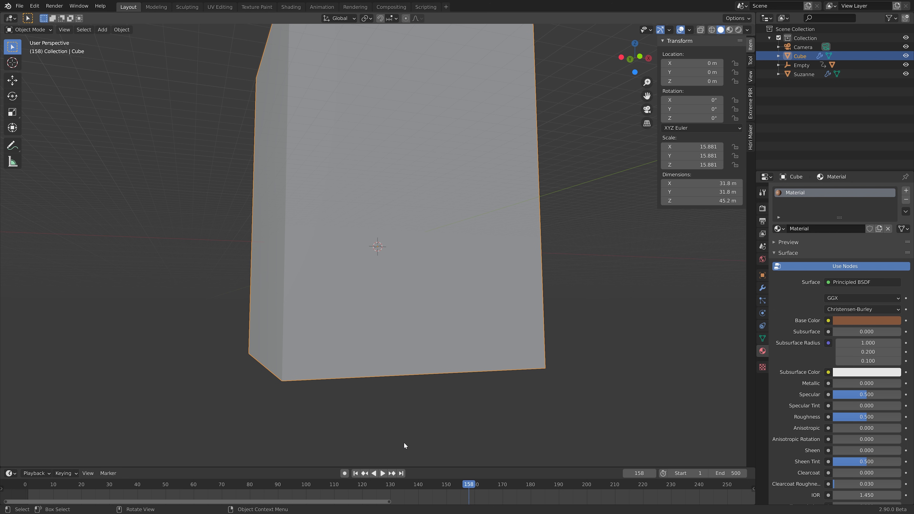
- Go to frame 104 and display the scene in rendered shading
left_click(316, 484)
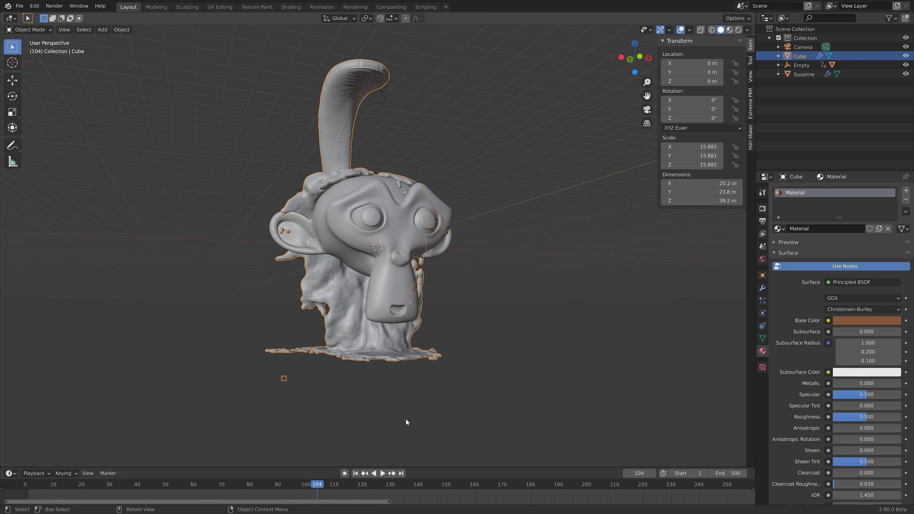
left_click(738, 30)
mouse_move(486, 152)
middle_mouse_down()
mouse_move(533, 182)
mouse_move(600, 183)
mouse_move(486, 178)
mouse_move(482, 169)
middle_mouse_up()
- Darken the liquid material's base color to hex 63412D and apply Shade Smooth to the fluid object
left_click(861, 324)
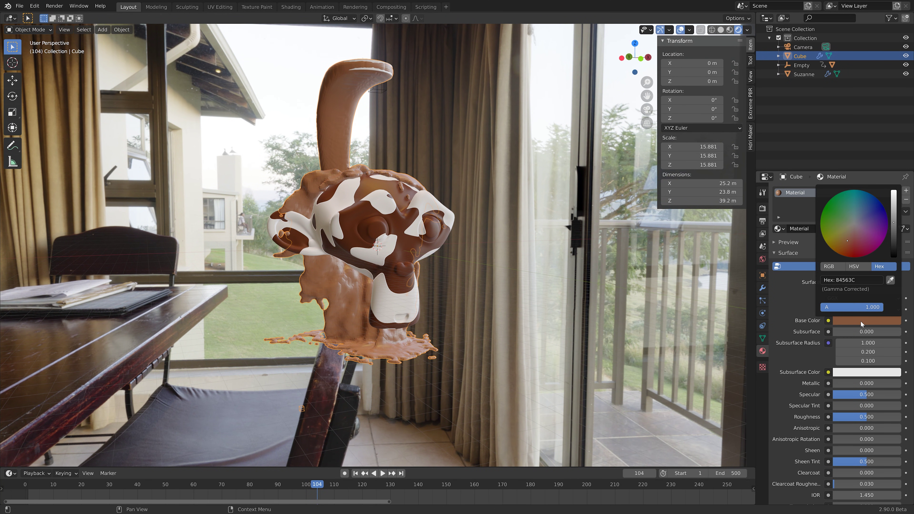
left_click_drag(896, 234, 894, 230)
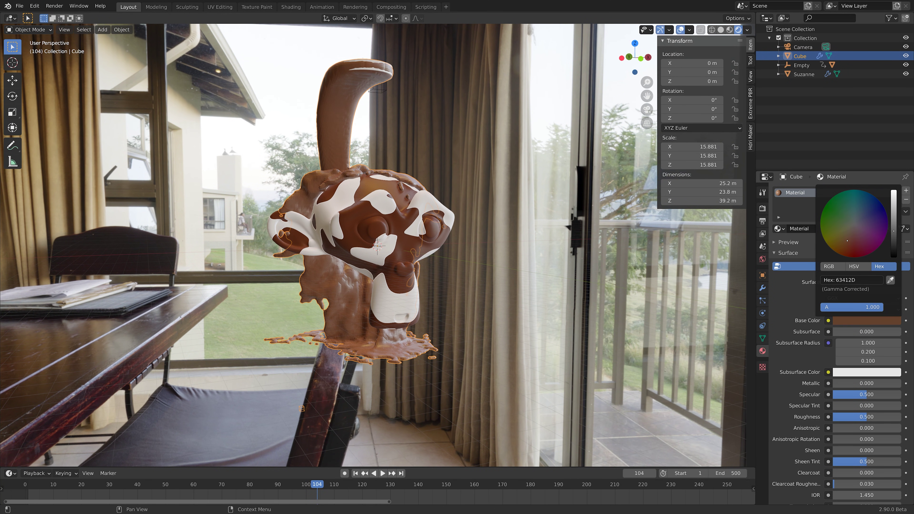
left_click(121, 30)
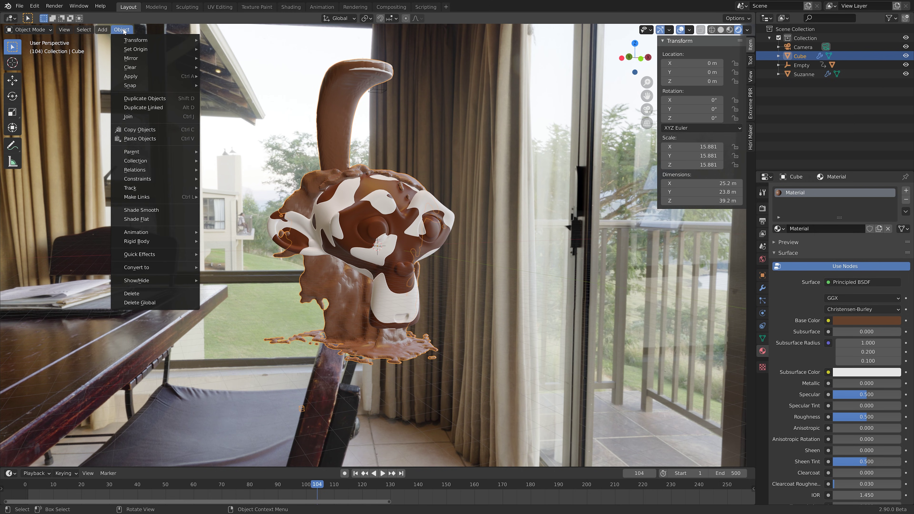
left_click(160, 211)
- Lower the chocolate material's roughness to about 0.177
middle_click_drag(269, 198, 309, 181)
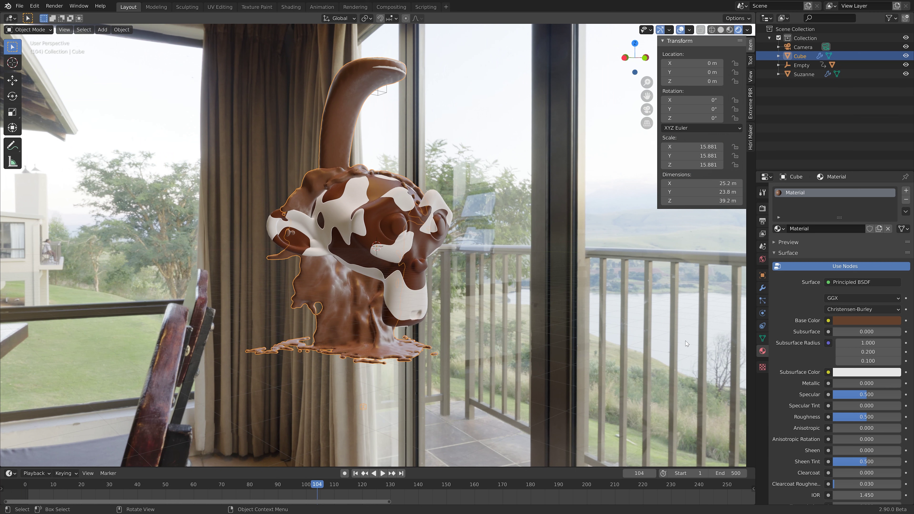
left_click_drag(867, 416, 853, 416)
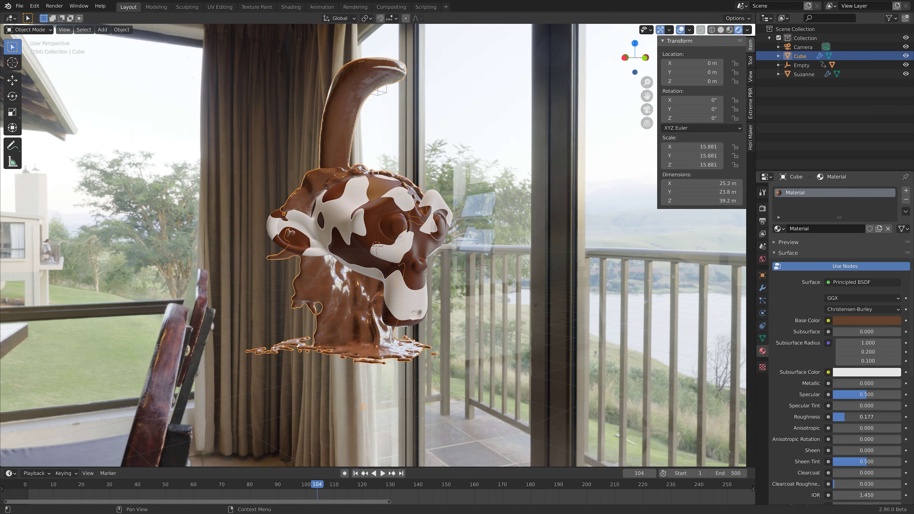
- Set the chocolate material's roughness to about 0.205 and save the scene as a new version, tut3.blend
left_click_drag(853, 417, 856, 416)
middle_click_drag(457, 278, 482, 207)
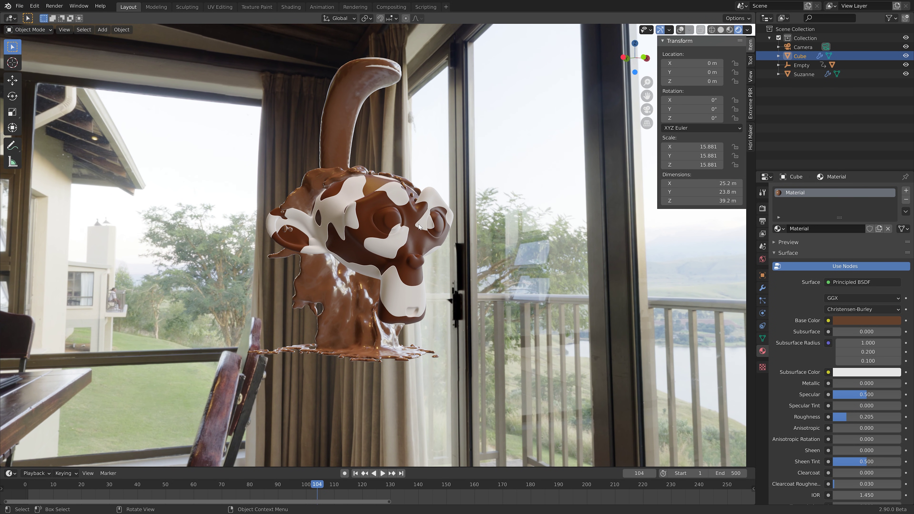
left_click(31, 66)
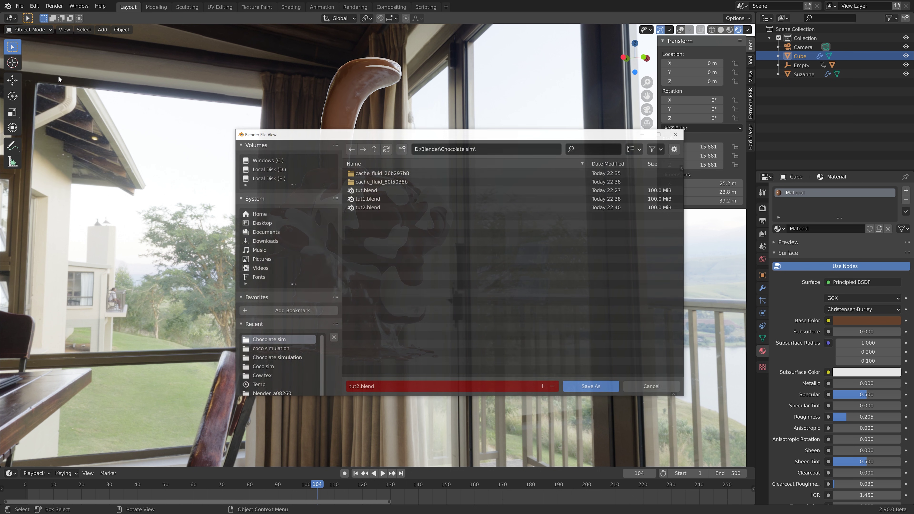
left_click(591, 388)
left_click(680, 30)
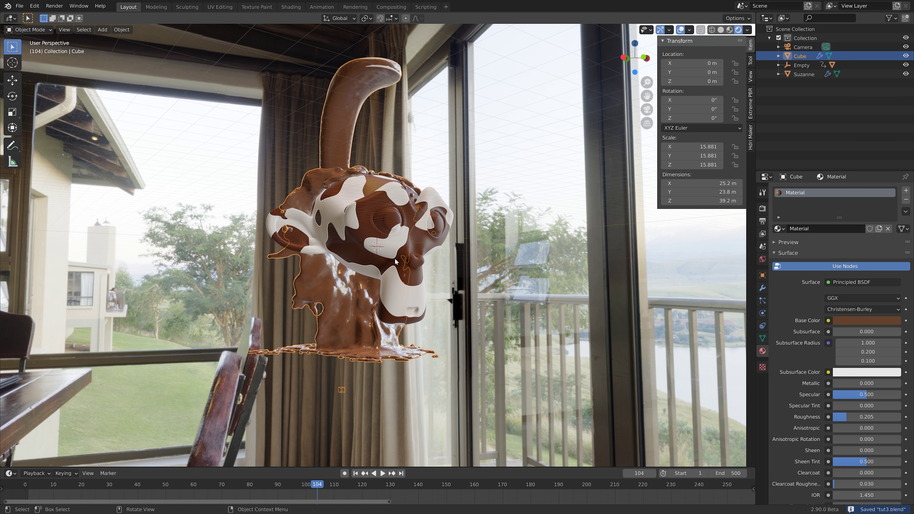
- Add a UV sphere around the scene and scale it up to about 71.25
key("shift+a")
mouse_move(393, 257)
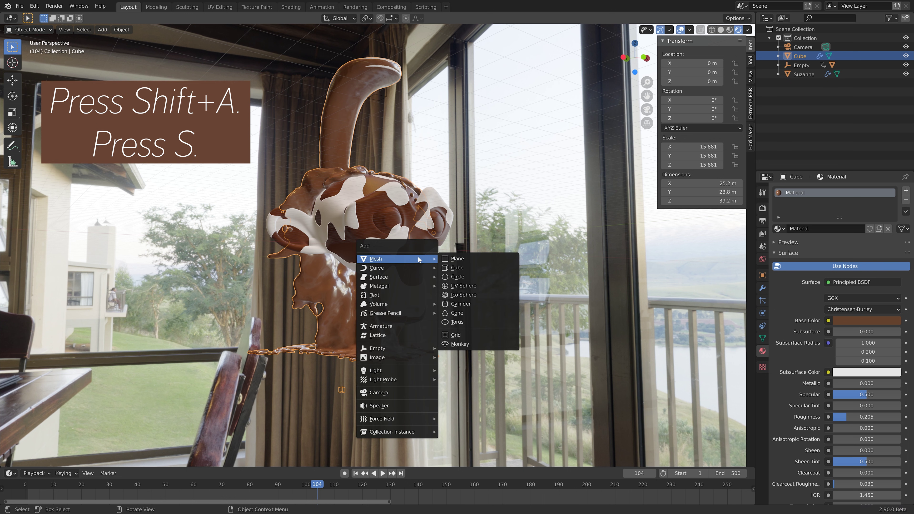
left_click(475, 287)
key("s")
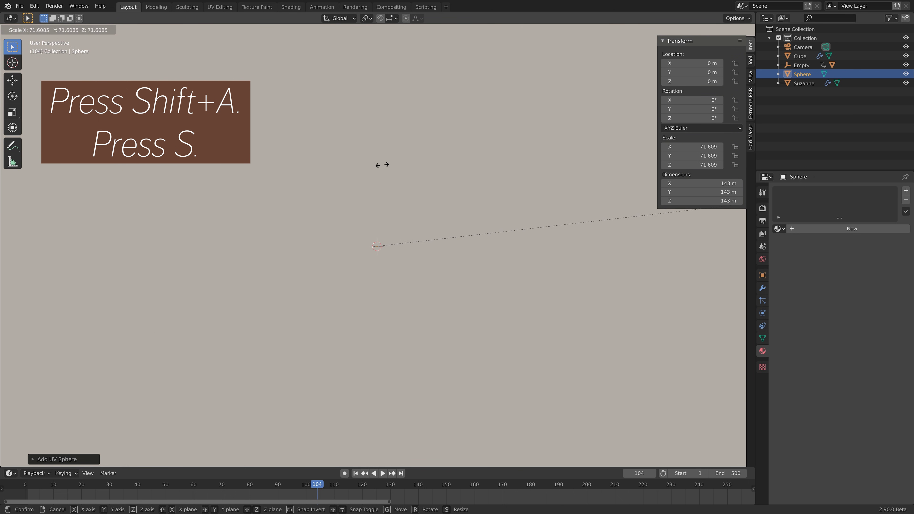
left_click(363, 176)
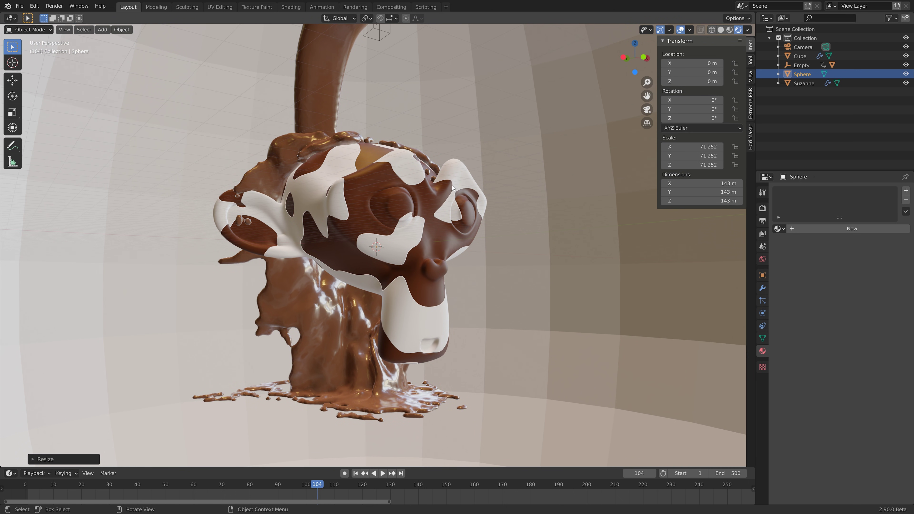
- Give the sphere a Subdivision Surface modifier with viewport level 2 and render level 3, and shade it smooth
left_click(761, 288)
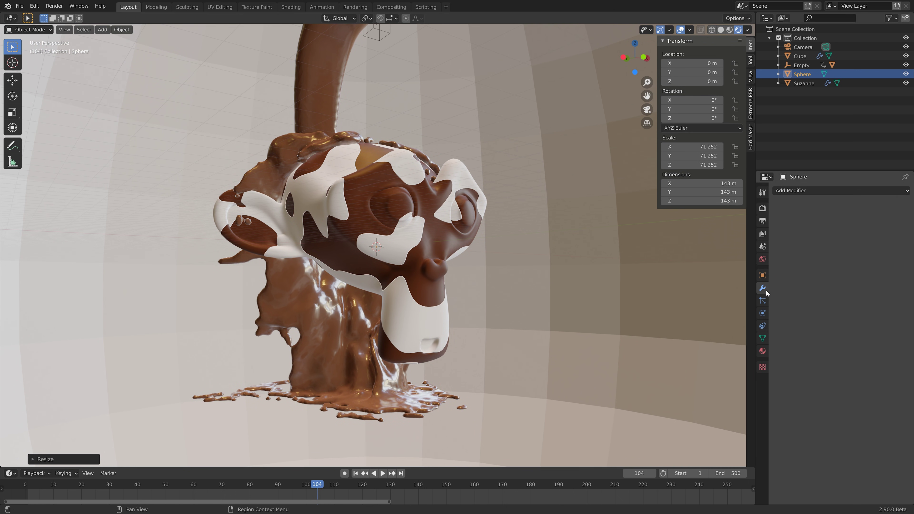
left_click(830, 191)
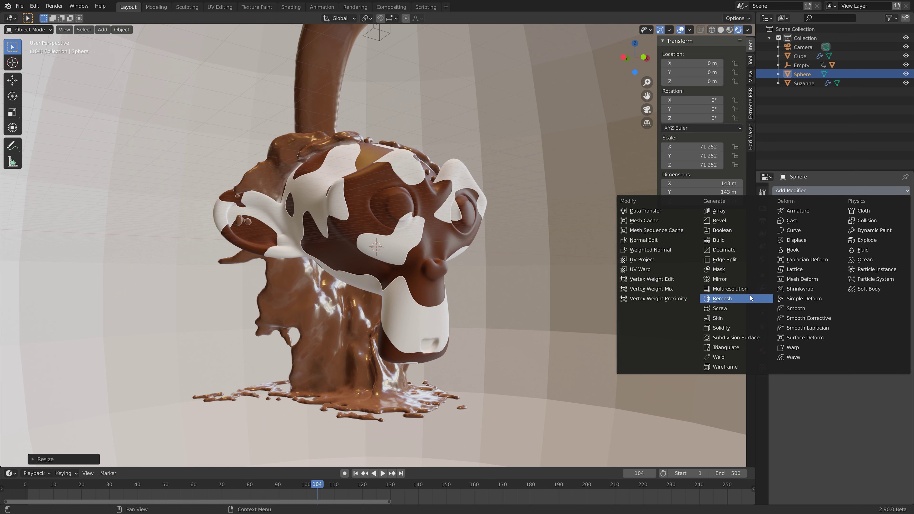
left_click(752, 337)
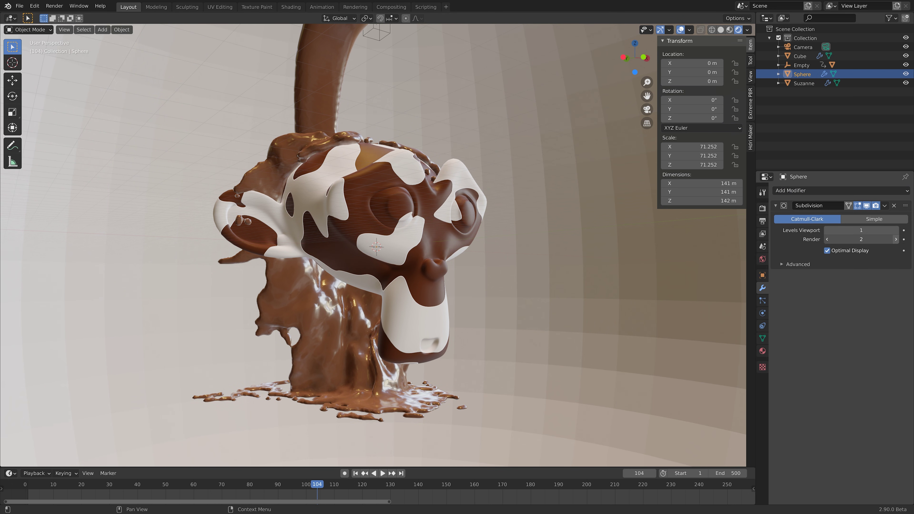
left_click(895, 239)
left_click(895, 231)
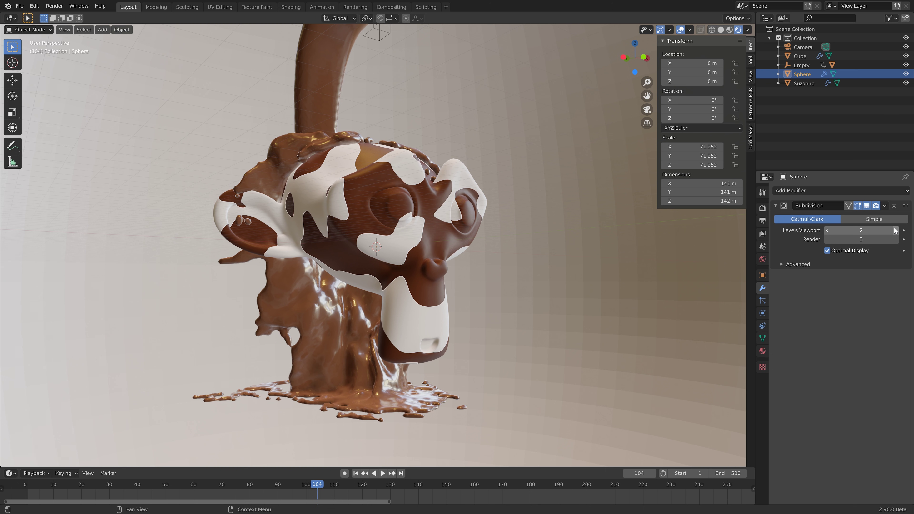
left_click(121, 30)
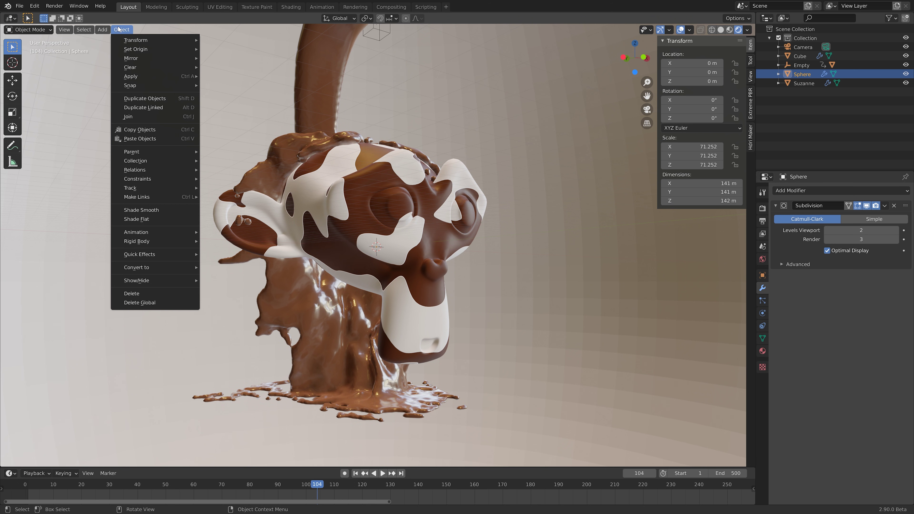
left_click(150, 210)
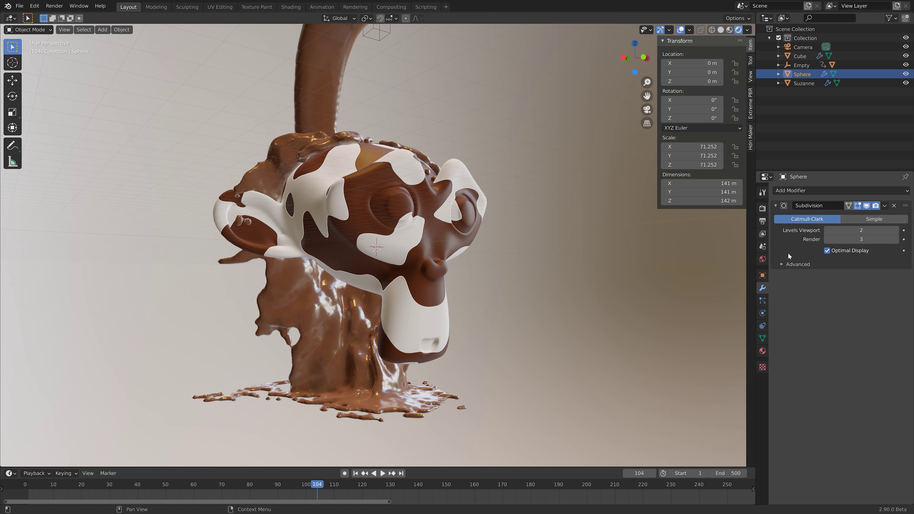
- Create a new material for the sphere with base color hex 84563C, and darken that color slightly
left_click(762, 351)
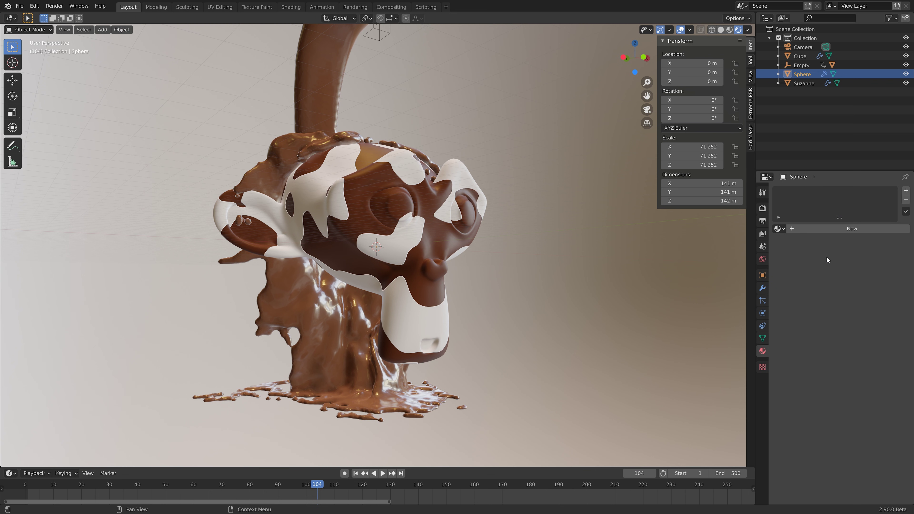
left_click(836, 229)
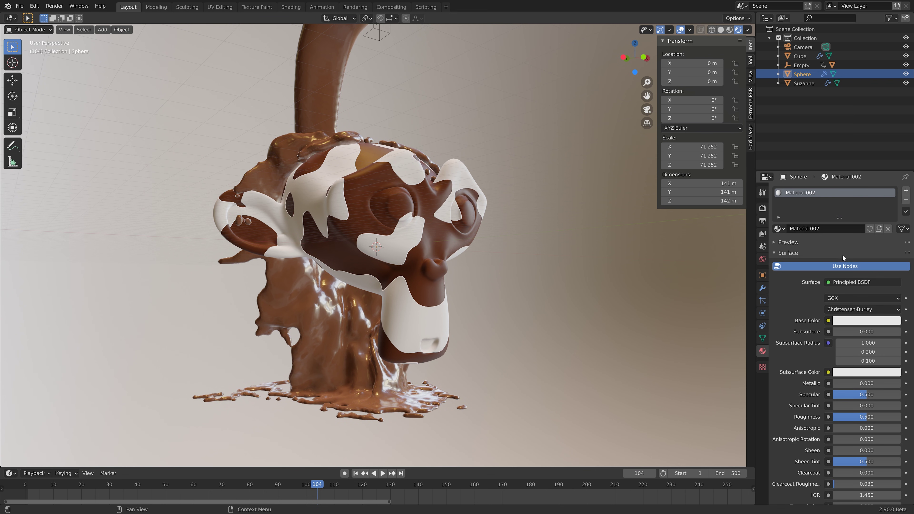
left_click(852, 321)
left_click(847, 283)
type("84563C")
key("Return")
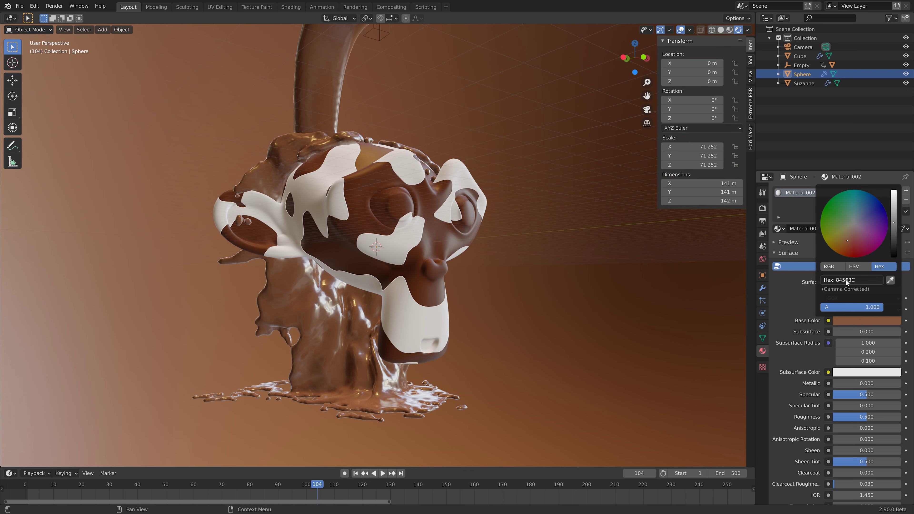
left_click_drag(895, 229, 895, 231)
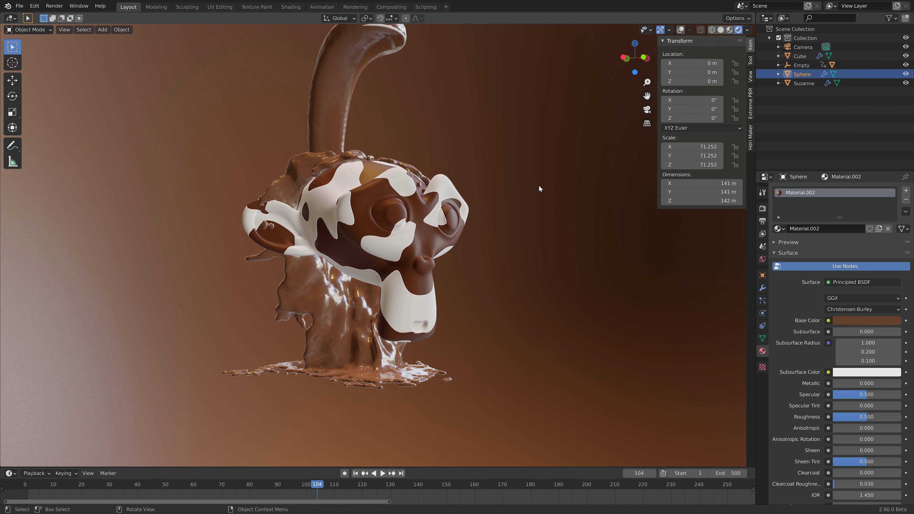
- Scale the background sphere up to about 268.2
key("s")
left_click(214, 474)
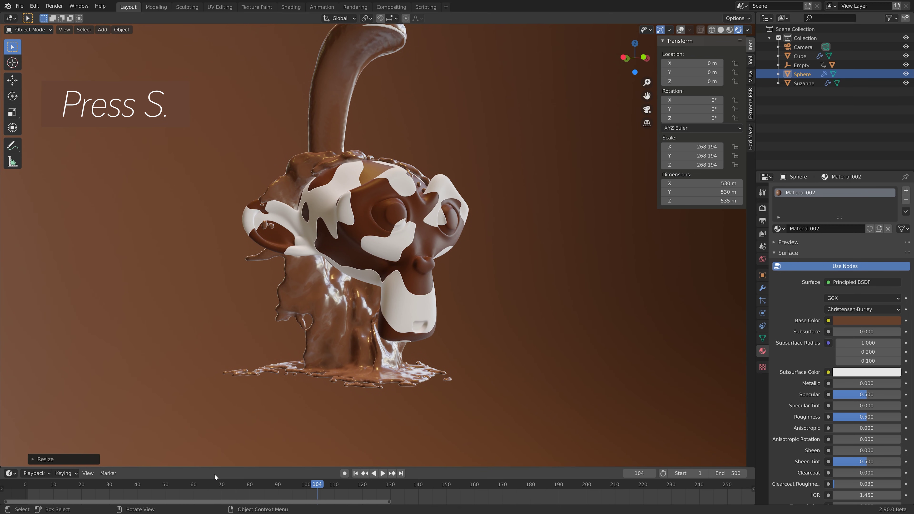
scroll(244, 391, "down", 4)
scroll(245, 381, "up", 4)
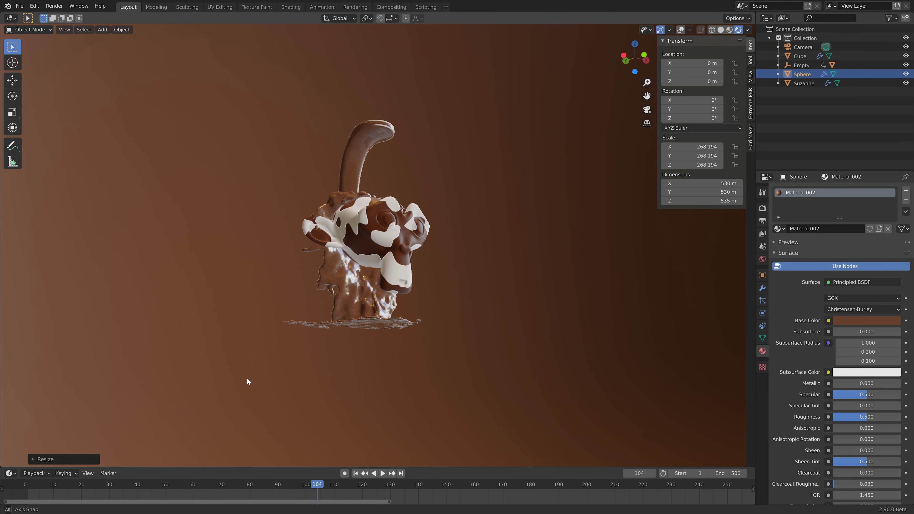
middle_click_drag(246, 379, 243, 379)
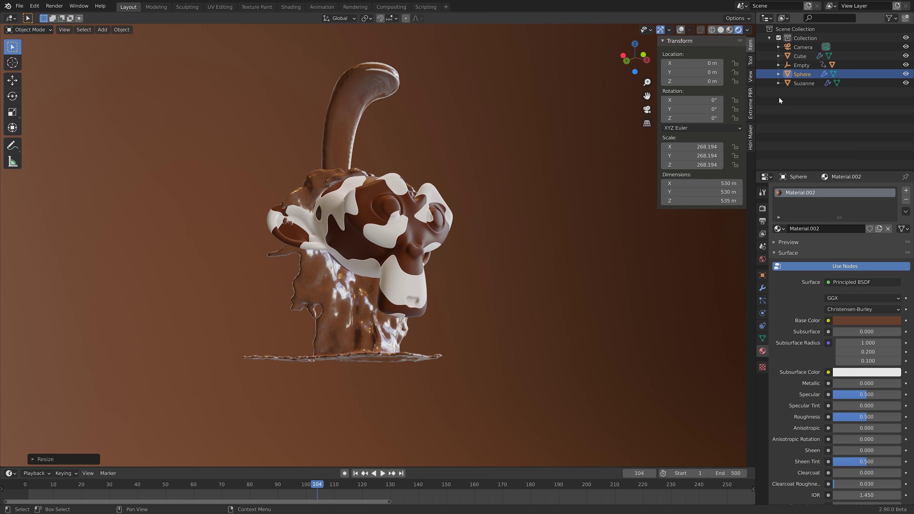
- Enable the outliner's render visibility toggles and hide the Cylinder parented to the Empty in the viewport
left_click(777, 66)
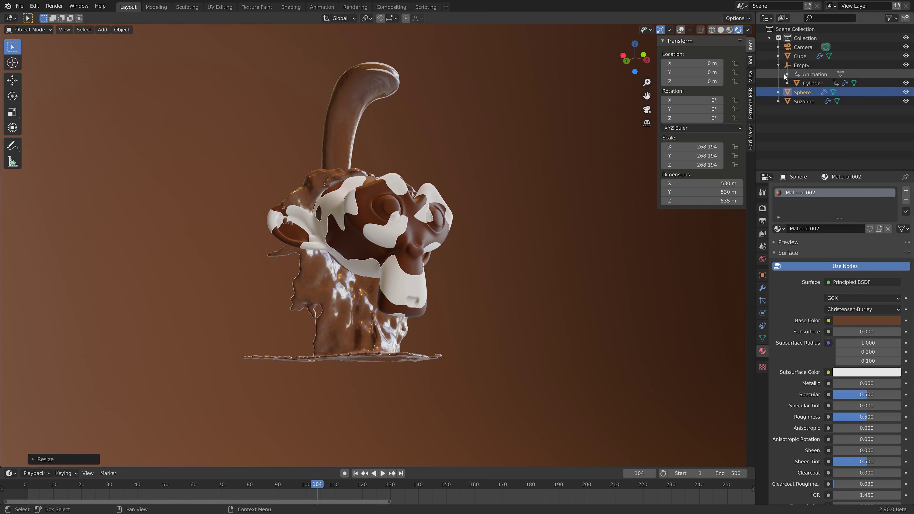
left_click(889, 18)
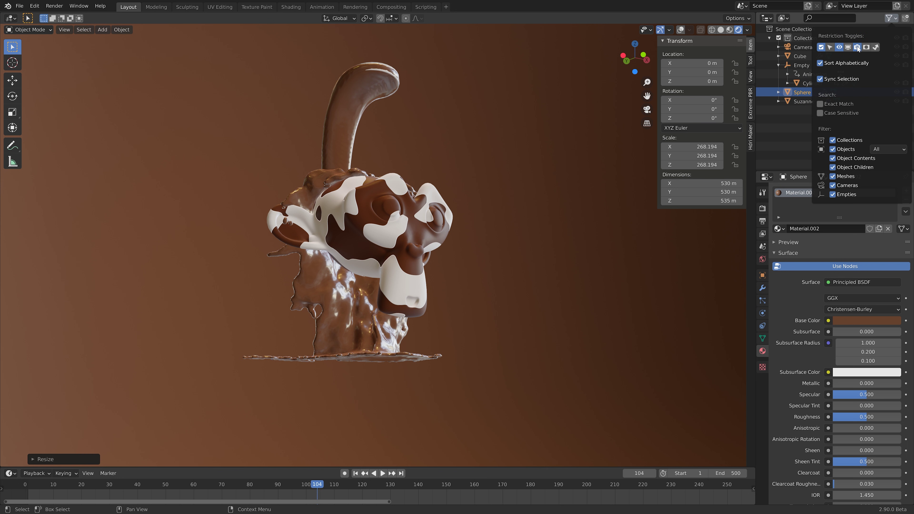
left_click(896, 83)
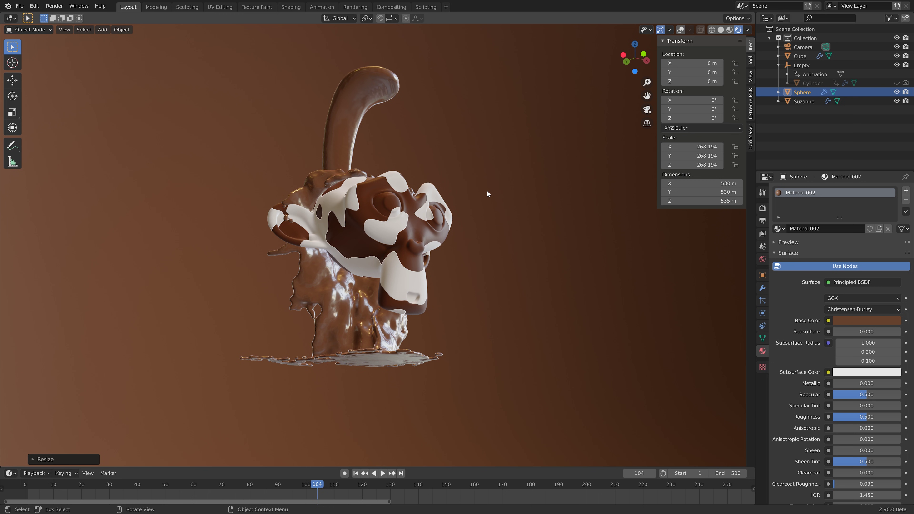
- Align the camera to the current view and raise its clip end to about 2679 m
key("ctrl+alt+KP_0")
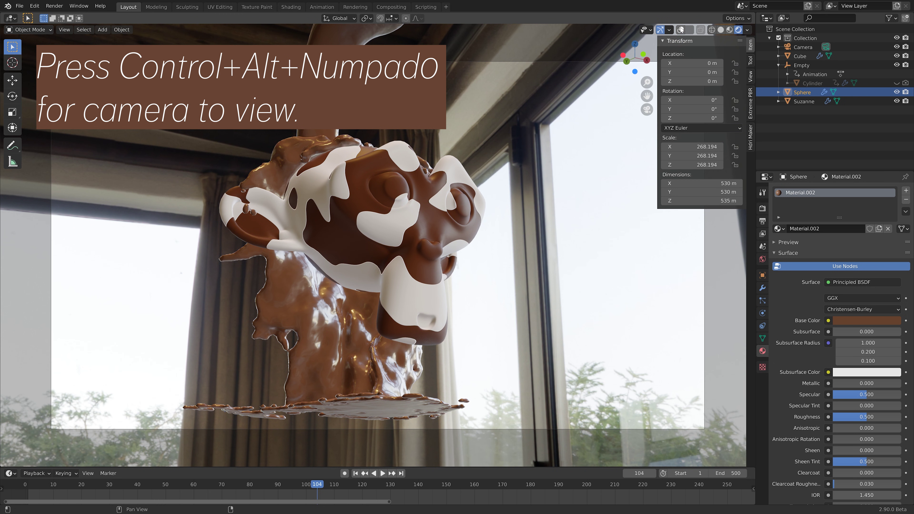
left_click(600, 60)
left_click_drag(838, 287, 892, 288)
- Move the camera back along its local Z axis and shift it to frame the whole monkey head and chocolate stream
key("g")
key("z")
key("z")
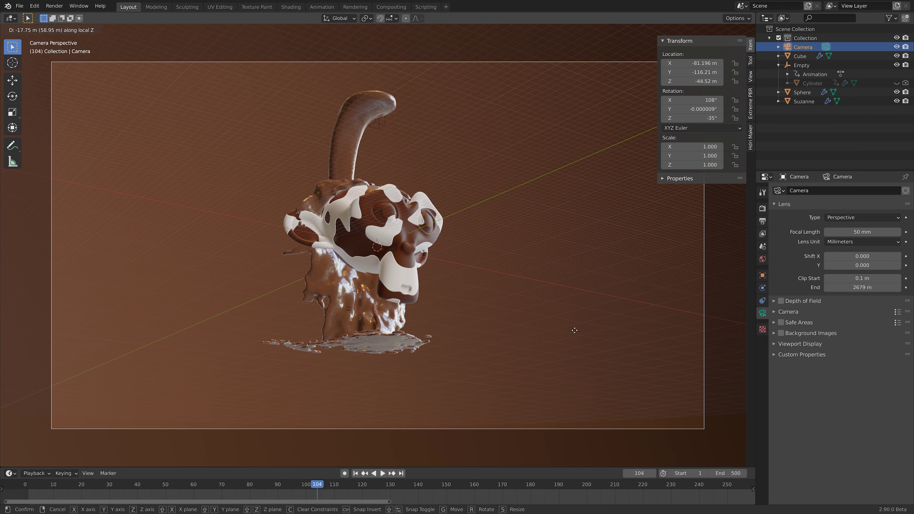
left_click(573, 320)
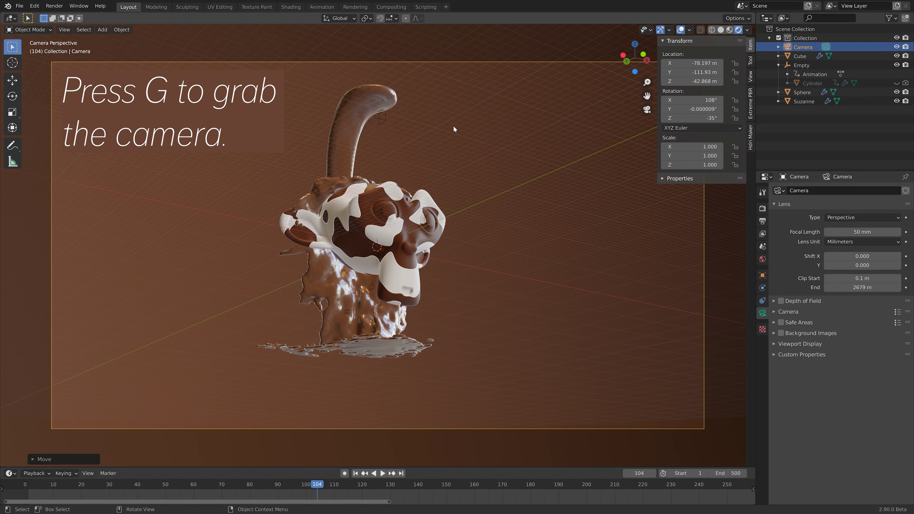
key("g")
key("z")
key("z")
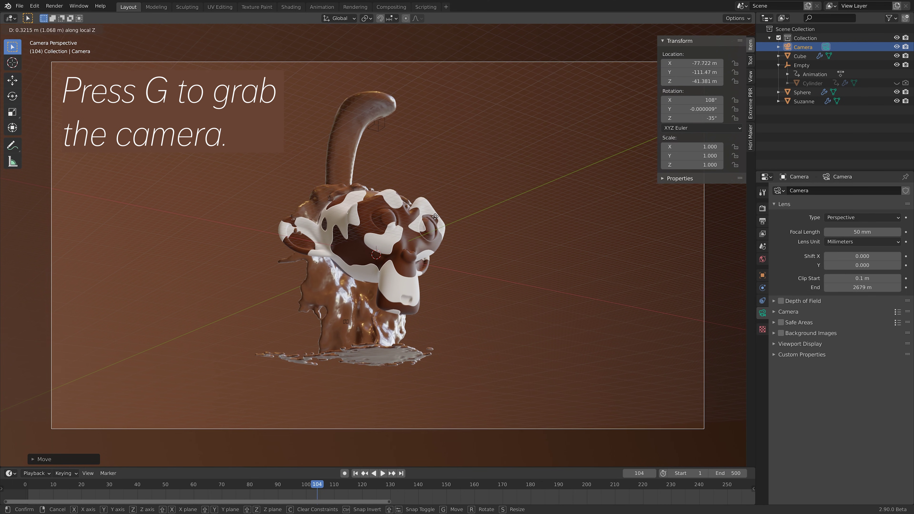
key("z")
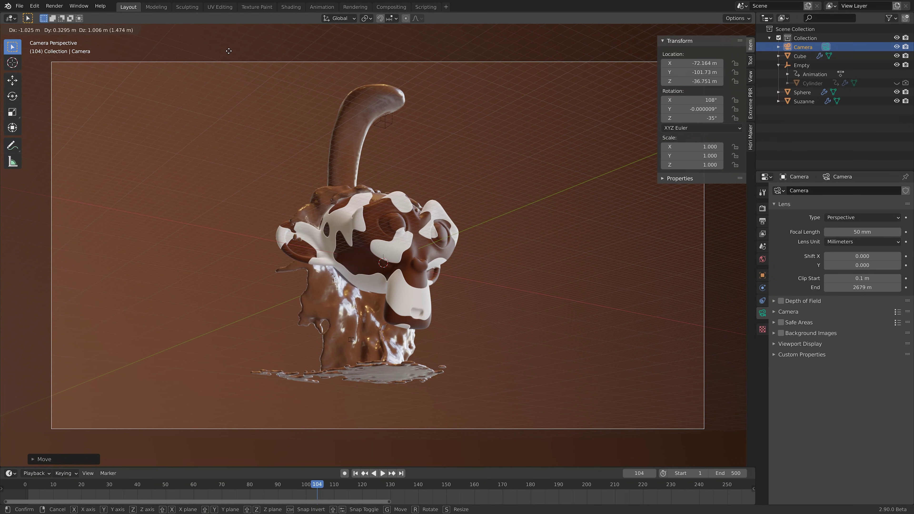
left_click(401, 40)
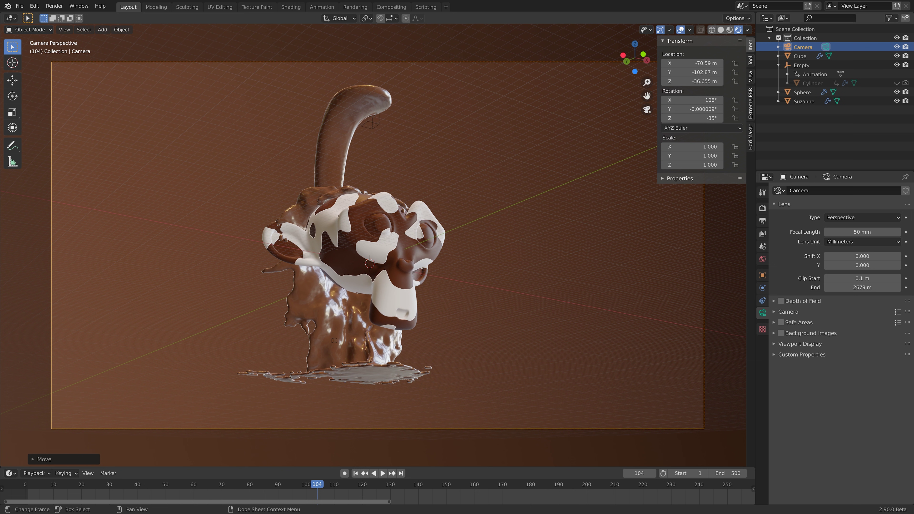
- Go to frame 153, lock the camera to the view, and reframe it nearly level with the domain's floor
left_click_drag(53, 484, 453, 457)
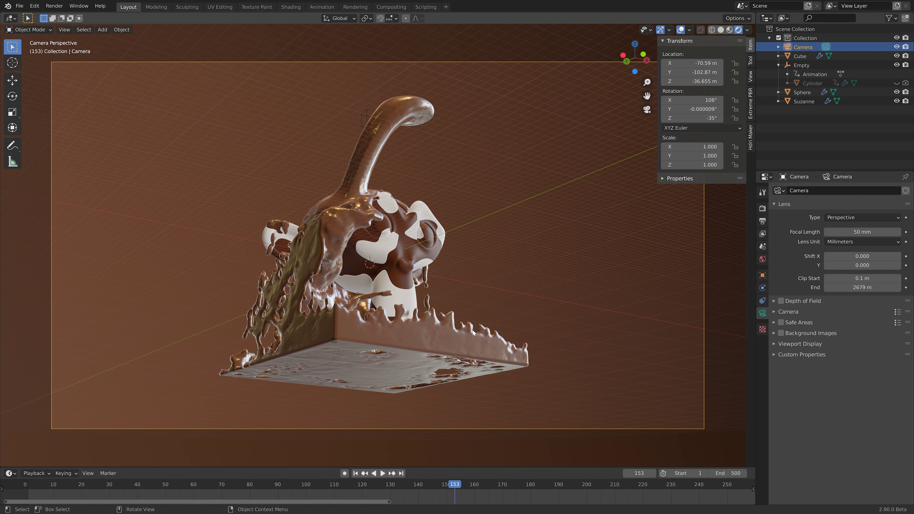
left_click(750, 76)
left_click(696, 151)
middle_click_drag(583, 194, 163, 209)
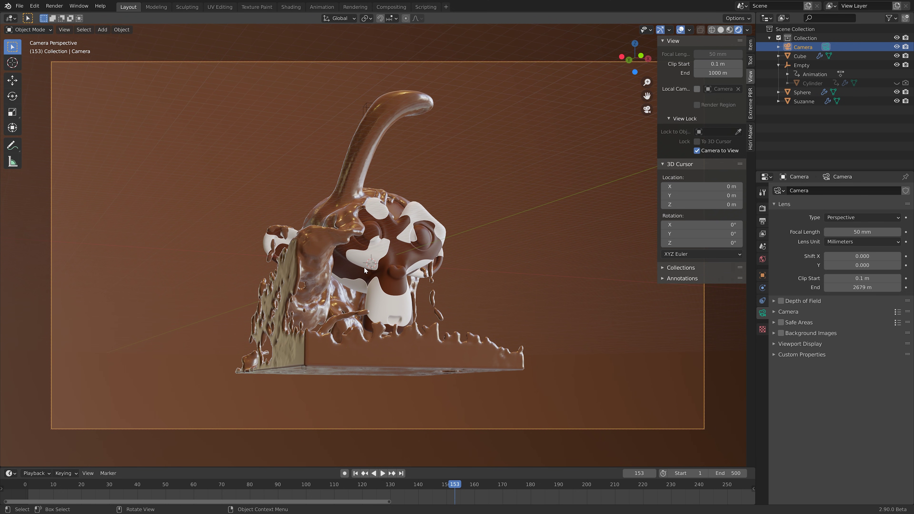
middle_click_drag(364, 269, 363, 256, "shift")
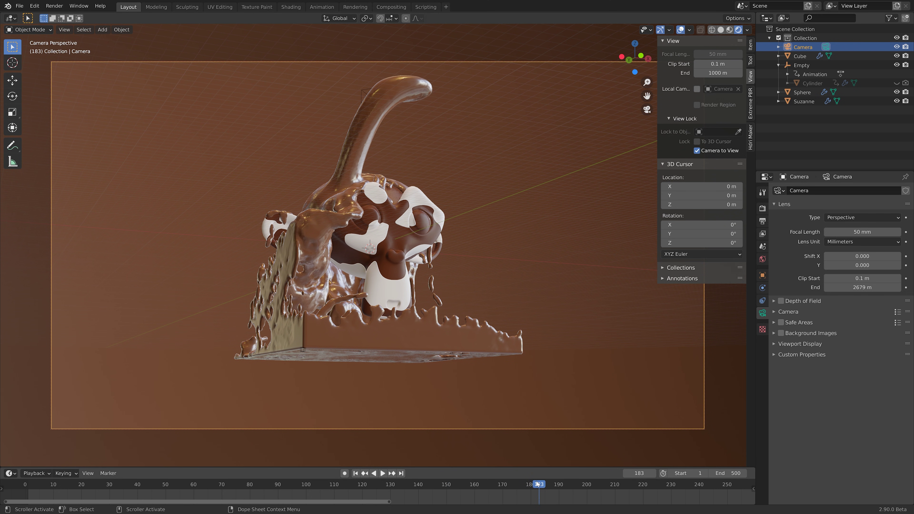
- Select the fluid domain cube and free all of its baked simulation data
left_click(392, 332)
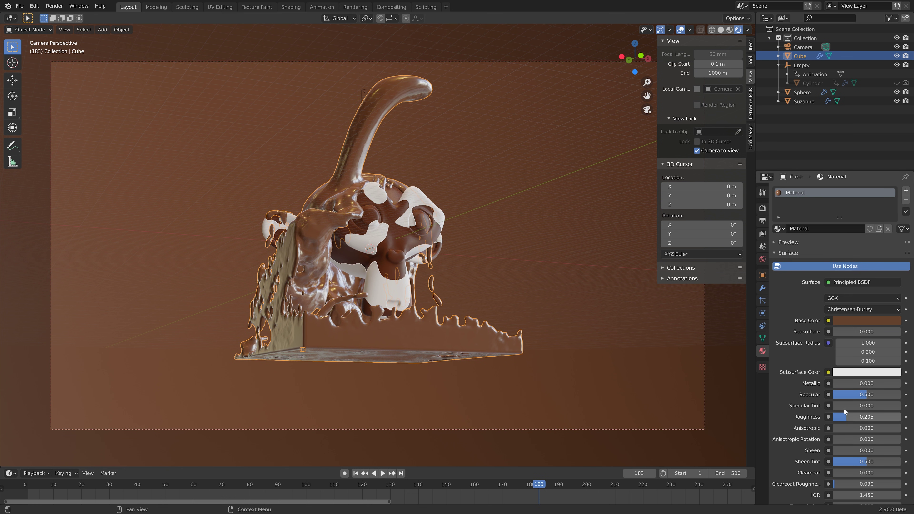
left_click(762, 313)
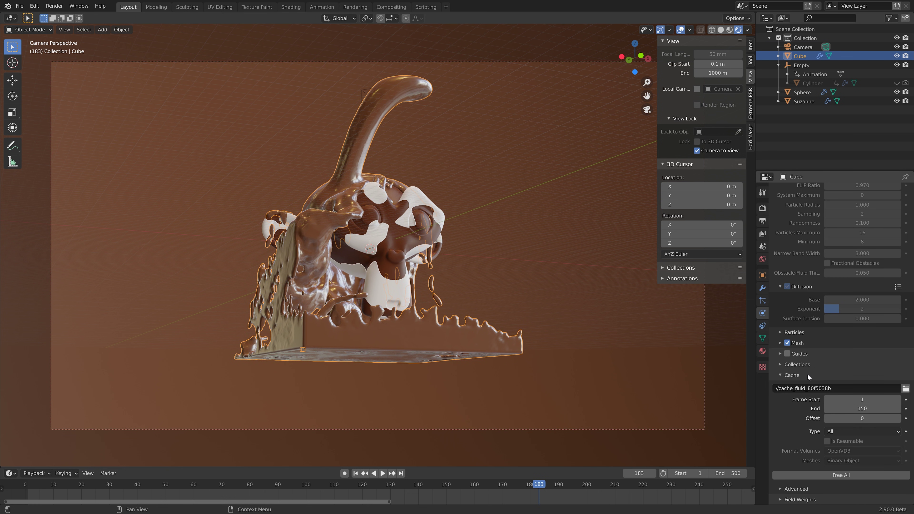
left_click(818, 475)
- Lower the bottom face of the fluid domain cube by about 7 m along the global Z axis
key("Tab")
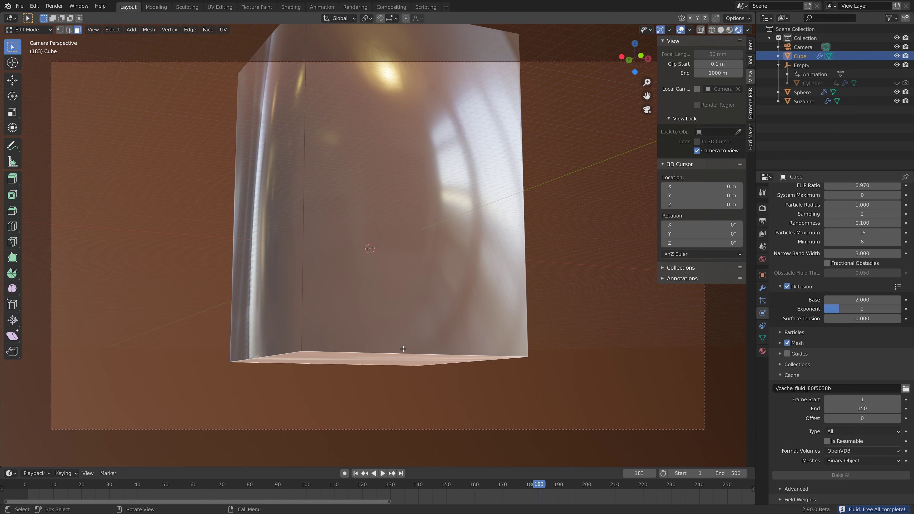
key("g")
key("z")
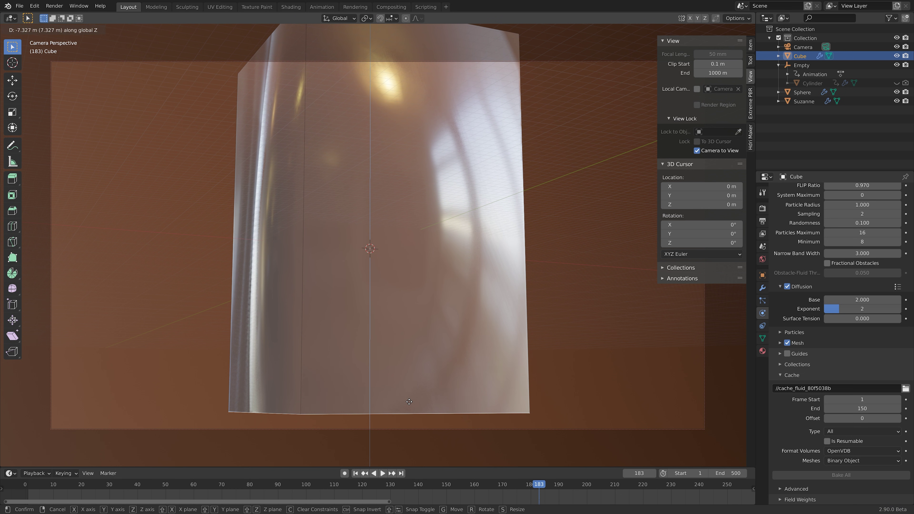
left_click(408, 399)
key("Tab")
- Save the project as a new file named tut4.blend
left_click(19, 6)
left_click(50, 75)
left_click(543, 386)
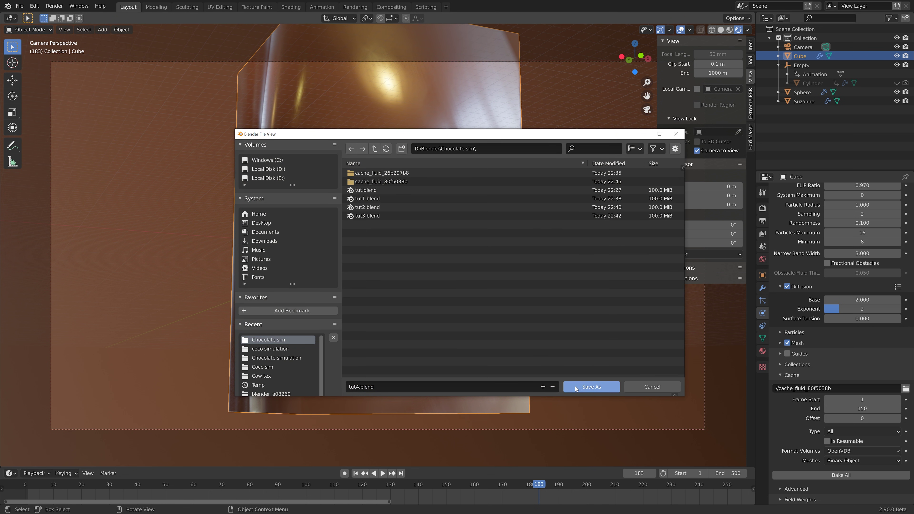
left_click(577, 386)
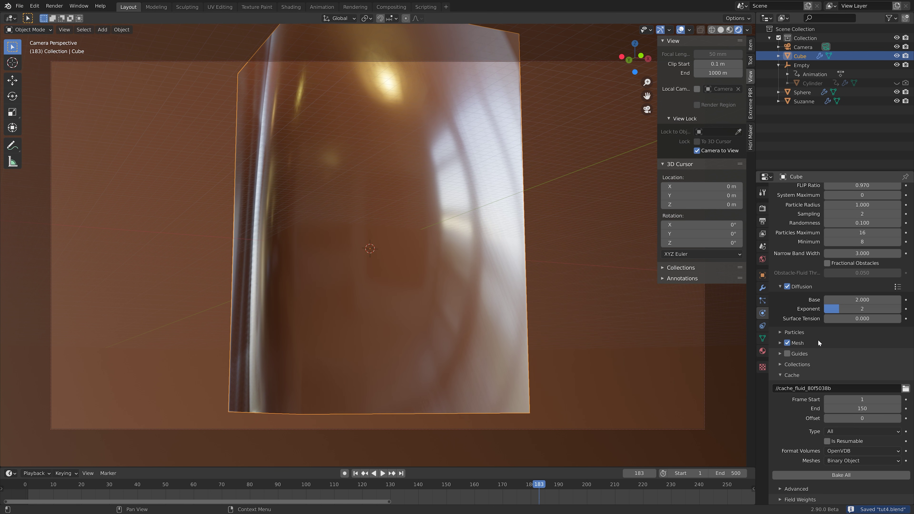
- Enter a new value for the fluid domain's resolution divisions
scroll(818, 335, "up", 15)
left_click(863, 296)
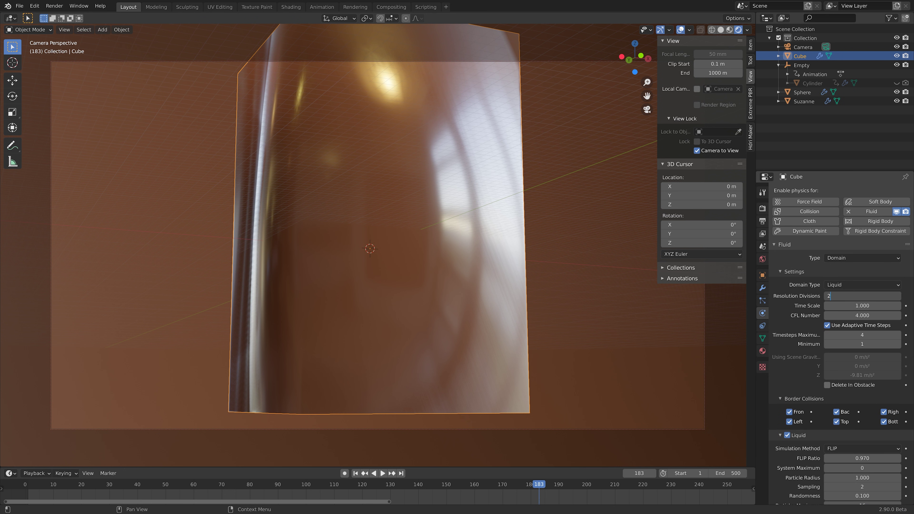
key("Return")
scroll(809, 332, "down", 15)
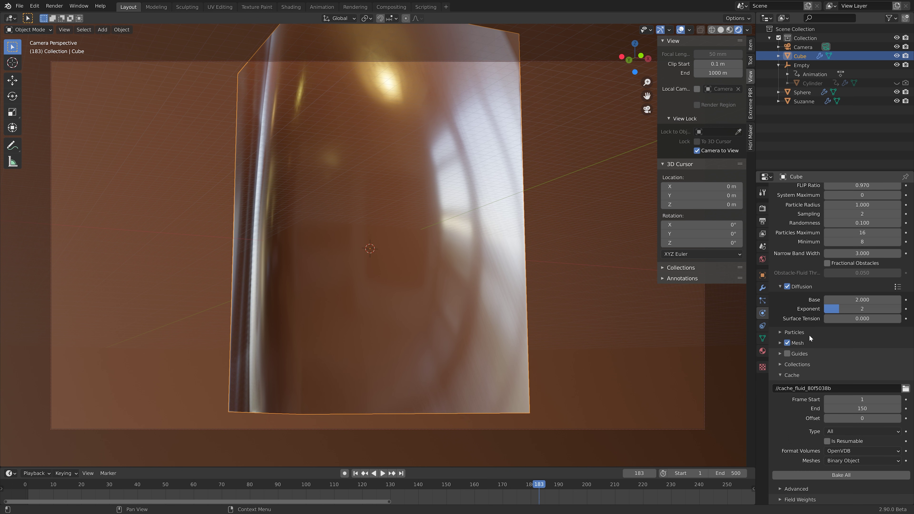
- Set the fluid cache's end frame to 500 and save the file
left_click(853, 412)
key("Return")
key("ctrl+s")
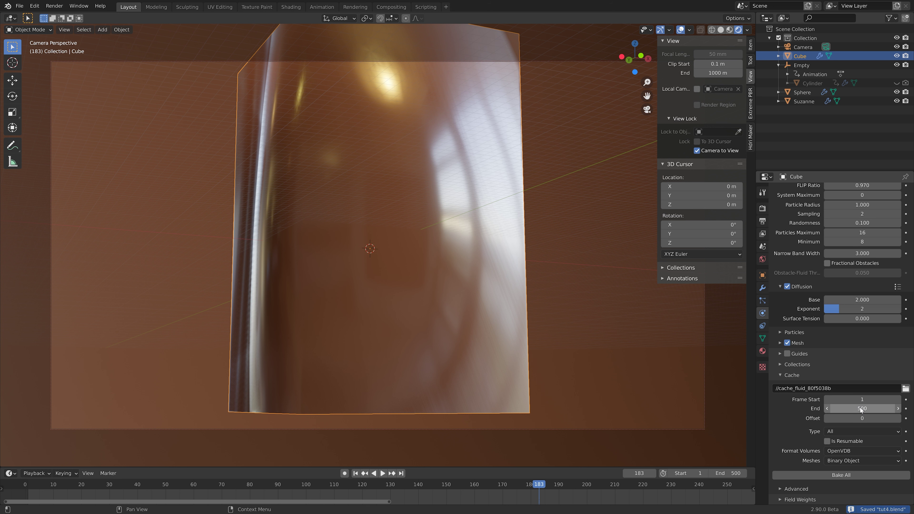
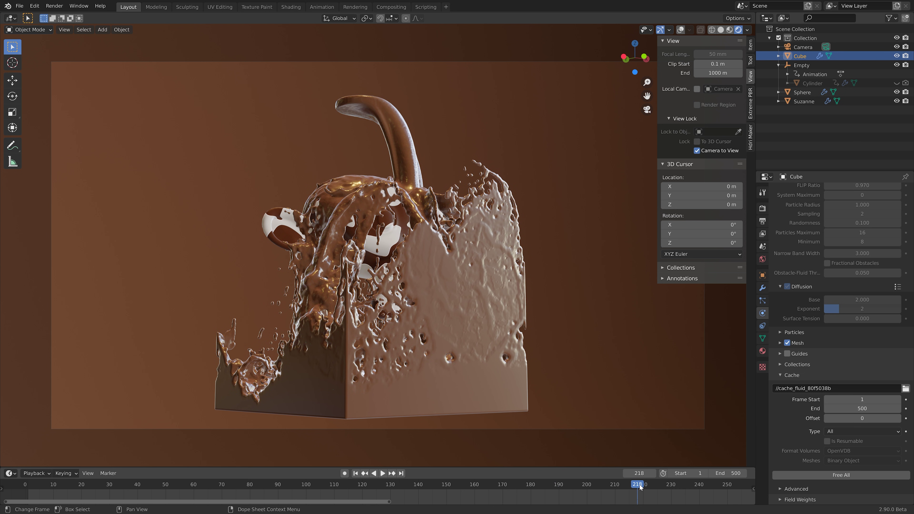
- Show the viewport overlays and set the chocolate material's roughness to 0.177
left_click(680, 29)
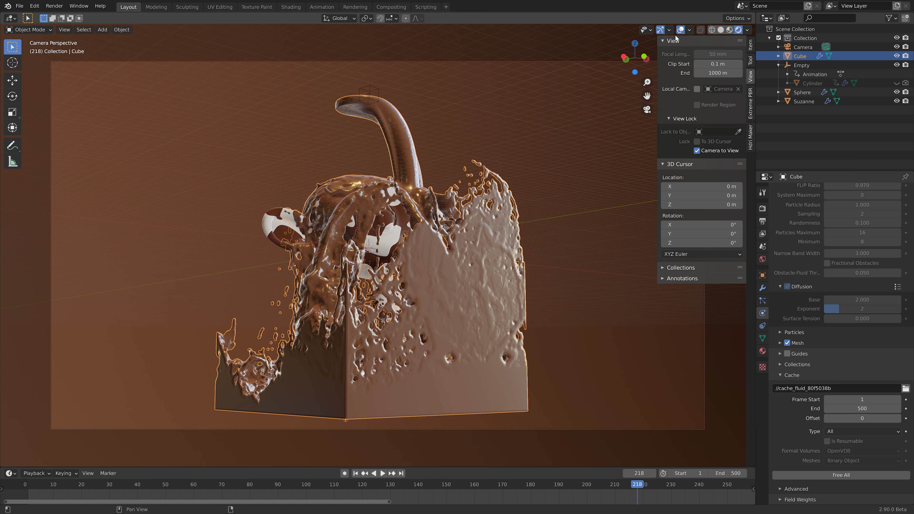
left_click(762, 351)
mouse_move(856, 417)
left_mouse_down()
mouse_move(827, 417)
mouse_move(842, 417)
left_mouse_up()
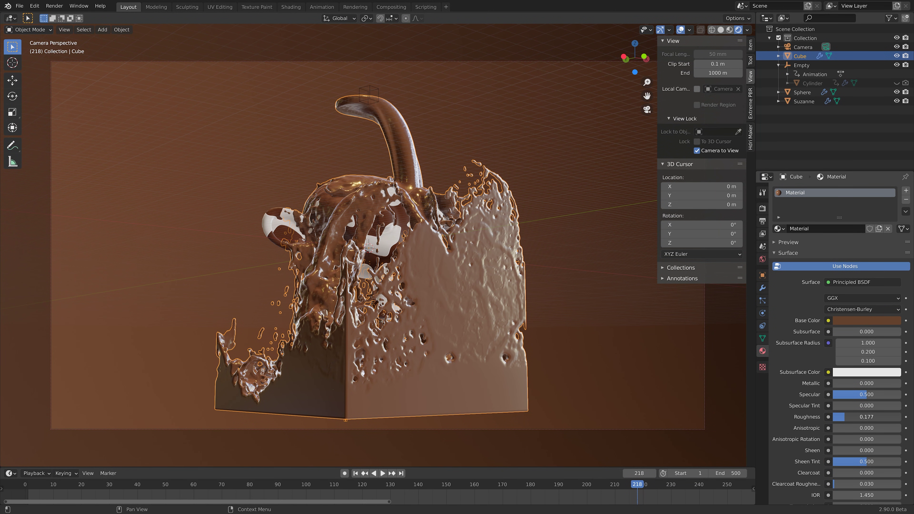
- Turn the camera slightly and review the simulation at frame 336 with the overlays hidden
mouse_move(469, 295)
middle_mouse_down()
mouse_move(581, 287)
mouse_move(463, 288)
middle_mouse_up()
key("shift+alt+z")
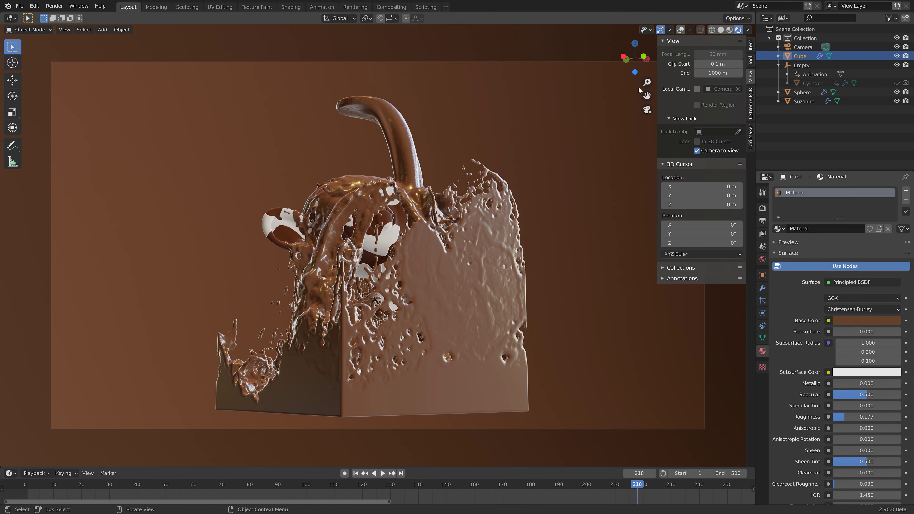
scroll(703, 496, "down", 4)
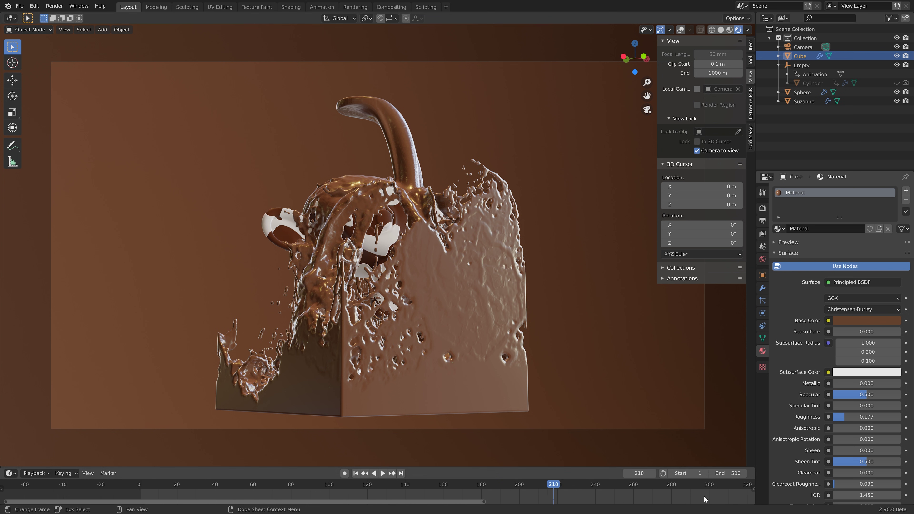
left_click(694, 488)
key("space")
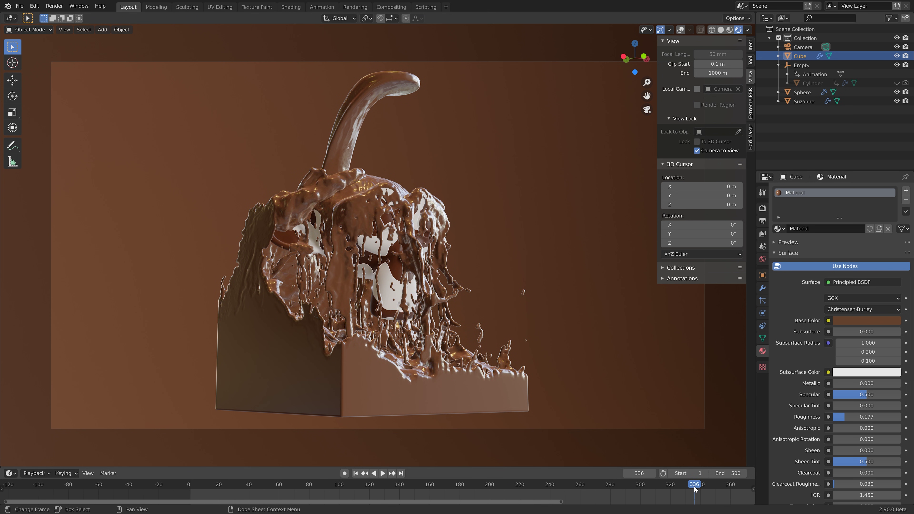
key("space")
- Set the world background strength to 1.3 and view the lighting at frame 82
left_click(762, 259)
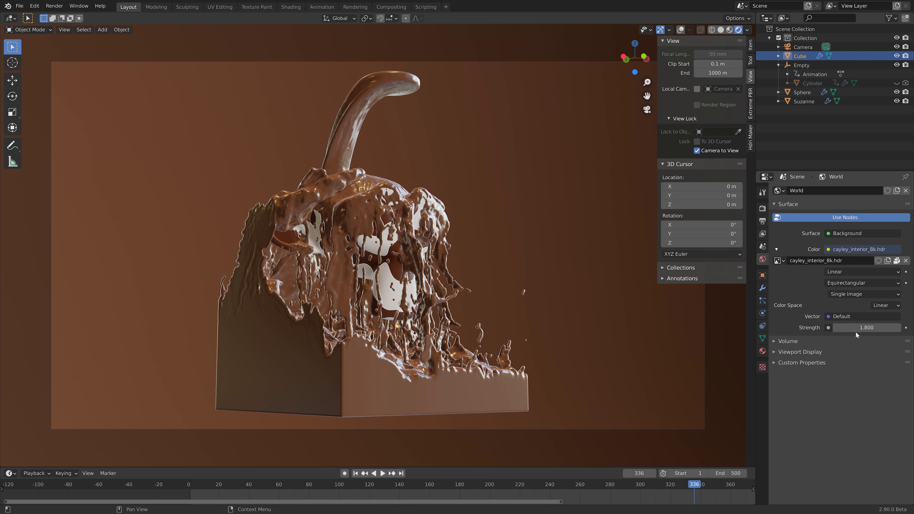
mouse_move(865, 327)
left_mouse_down()
mouse_move(844, 327)
mouse_move(898, 330)
mouse_move(880, 330)
left_mouse_up()
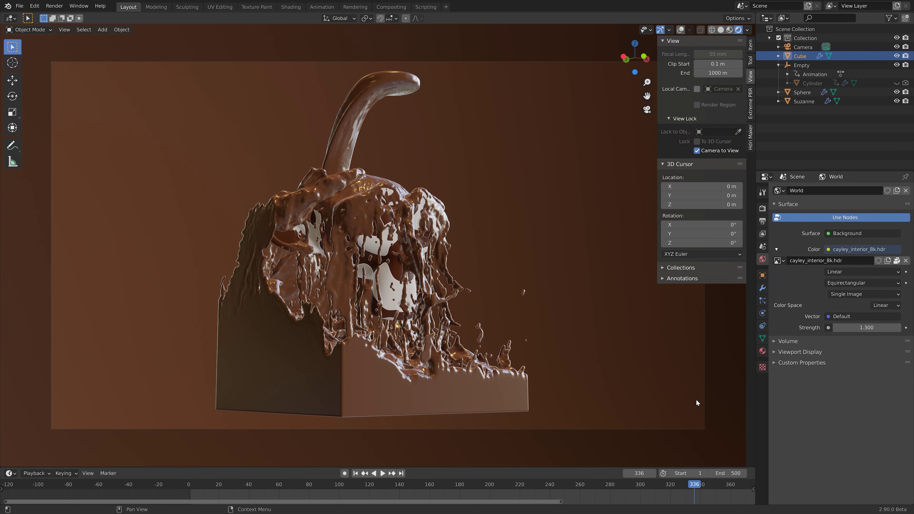
left_click(312, 486)
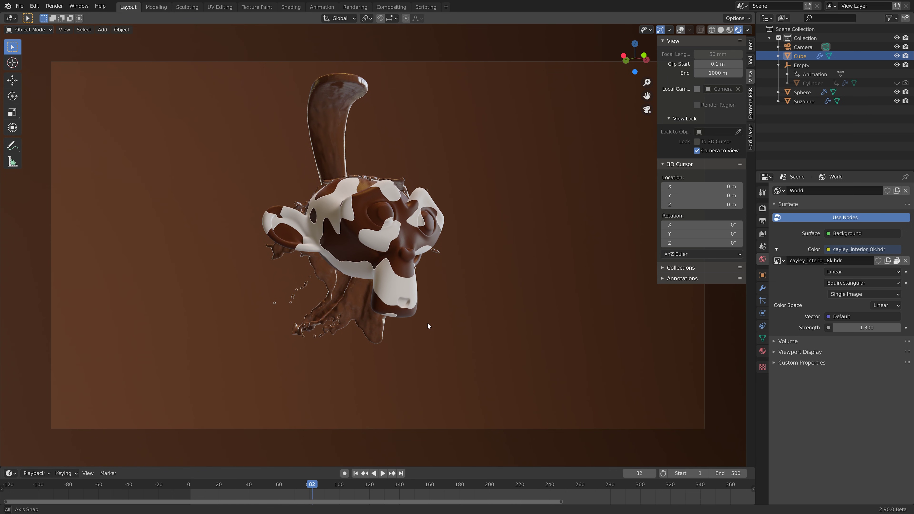
- Save the project as a new file named tut5.blend
left_click(20, 5)
left_click(36, 77)
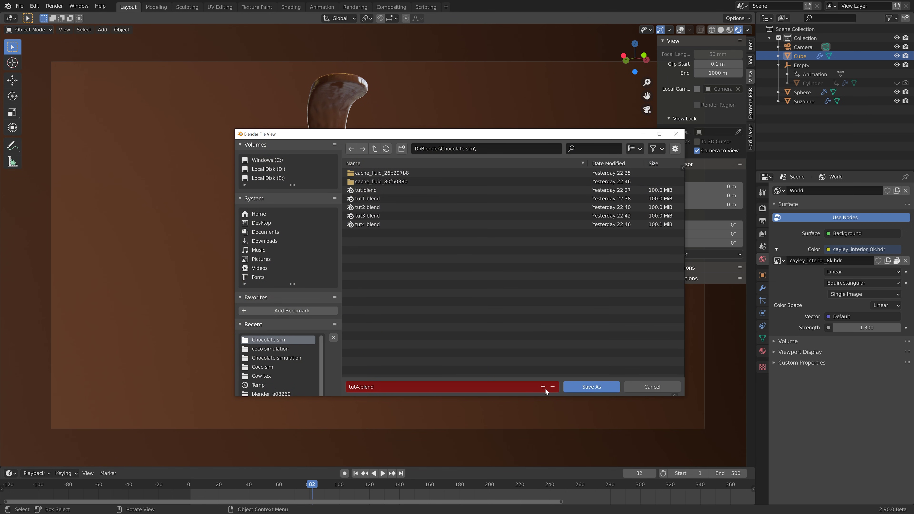
left_click(581, 389)
- Go to frame 244, inspect the background sphere's material, and reselect the chocolate fluid
left_click(556, 484)
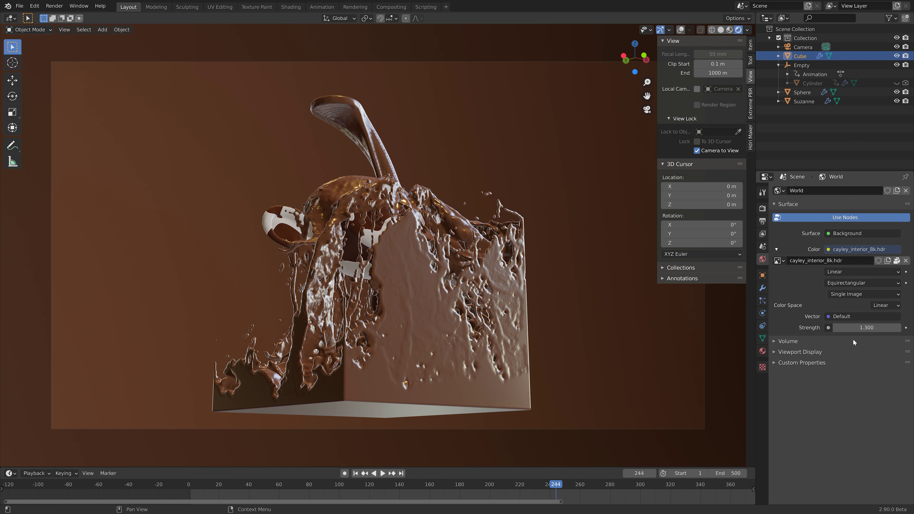
left_click(282, 221)
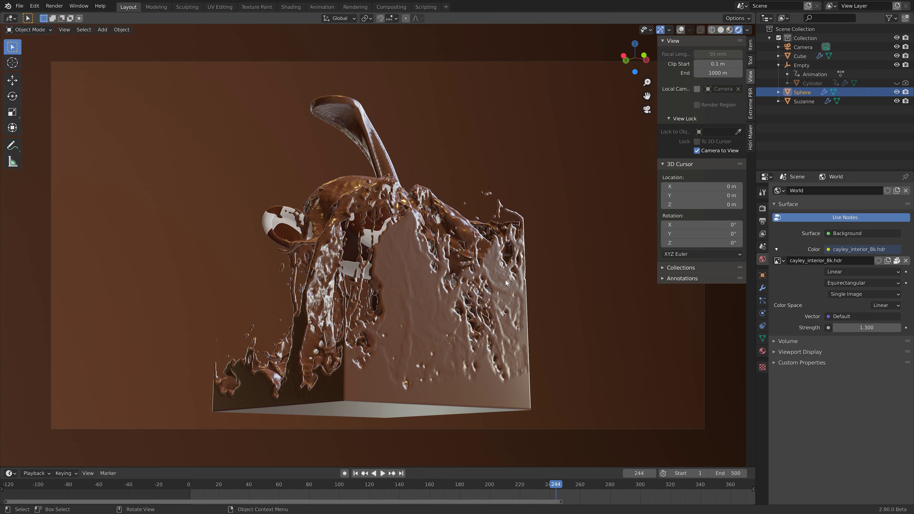
left_click(762, 351)
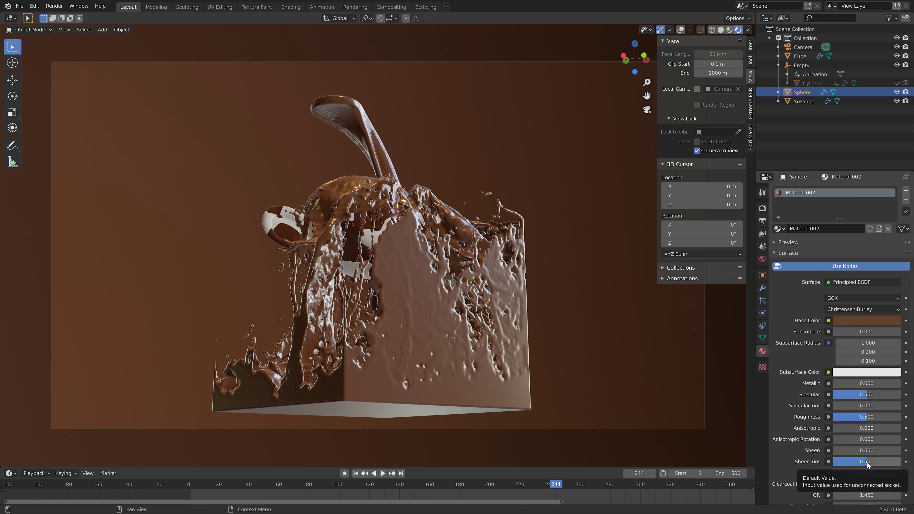
left_click(449, 306)
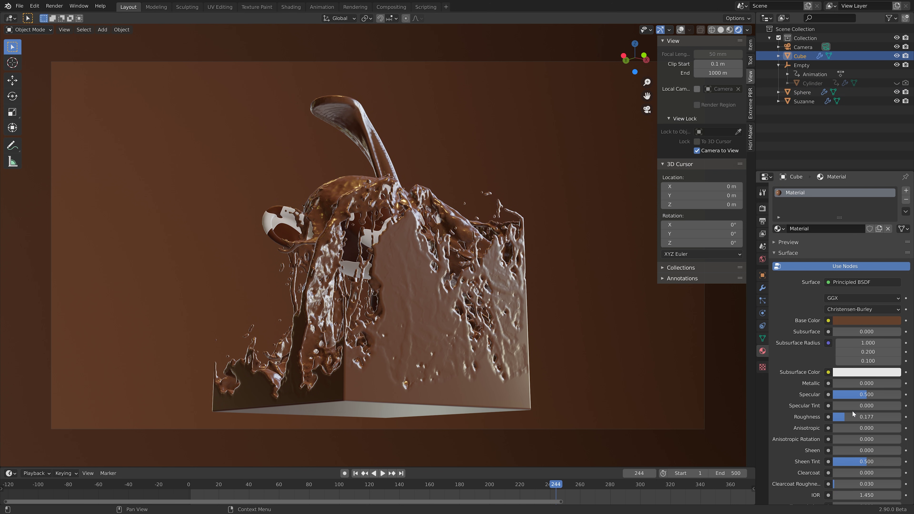
- Try other sheen tint, metallic and IOR values on the chocolate material, returning sheen tint to 0.5
double_click(866, 394)
key("Return")
mouse_move(866, 462)
left_mouse_down()
mouse_move(899, 462)
mouse_move(834, 462)
mouse_move(889, 461)
mouse_move(878, 461)
left_mouse_up()
left_click(878, 462)
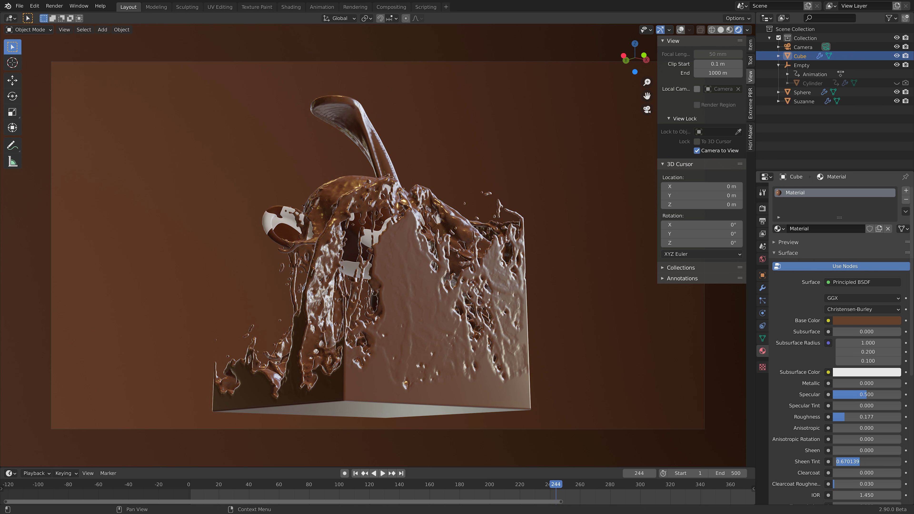
type("0.5")
key("Return")
left_click_drag(849, 383, 846, 382)
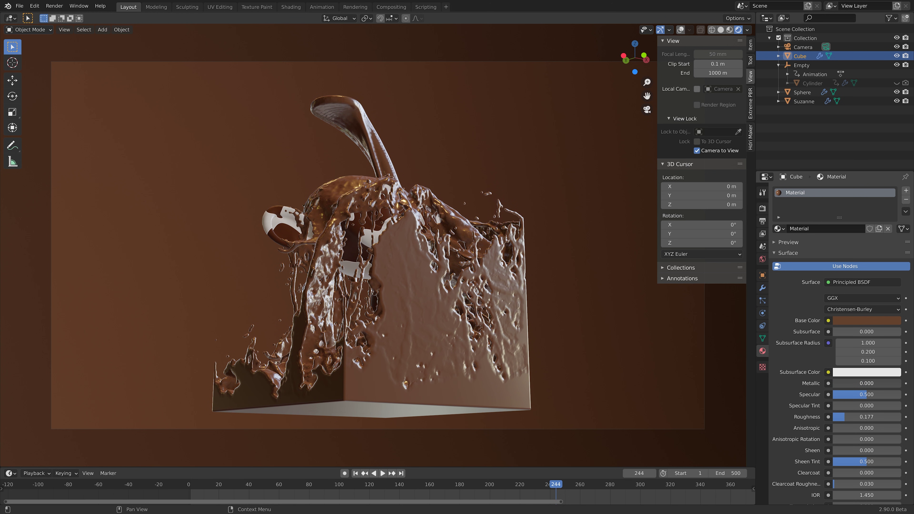
left_click_drag(845, 495, 876, 498)
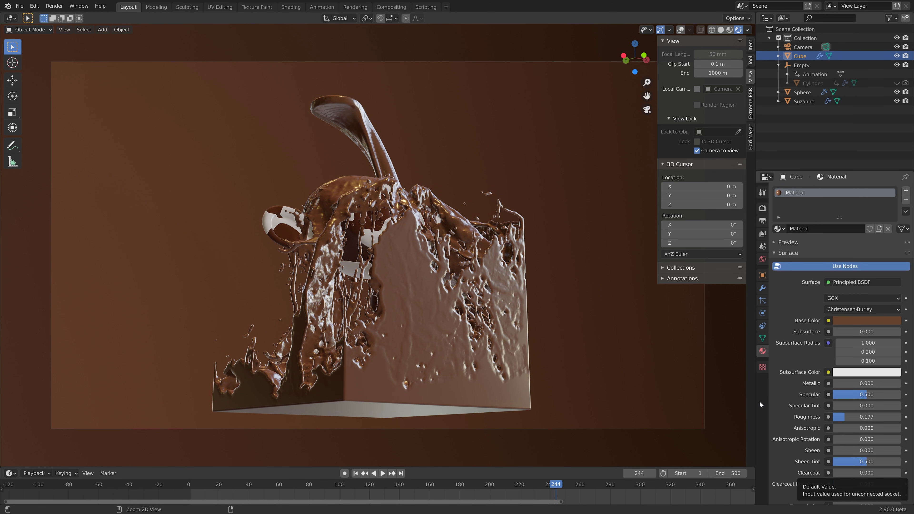
- Set the chocolate material's roughness to 0.188 and the world strength to 1.0, saving the file
mouse_move(863, 416)
left_mouse_down()
mouse_move(851, 416)
mouse_move(908, 417)
mouse_move(845, 416)
left_mouse_up()
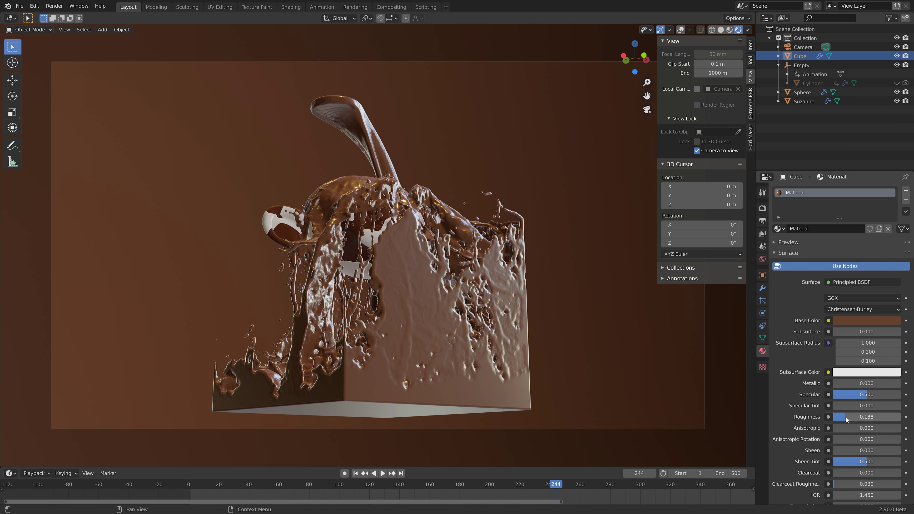
left_click(763, 259)
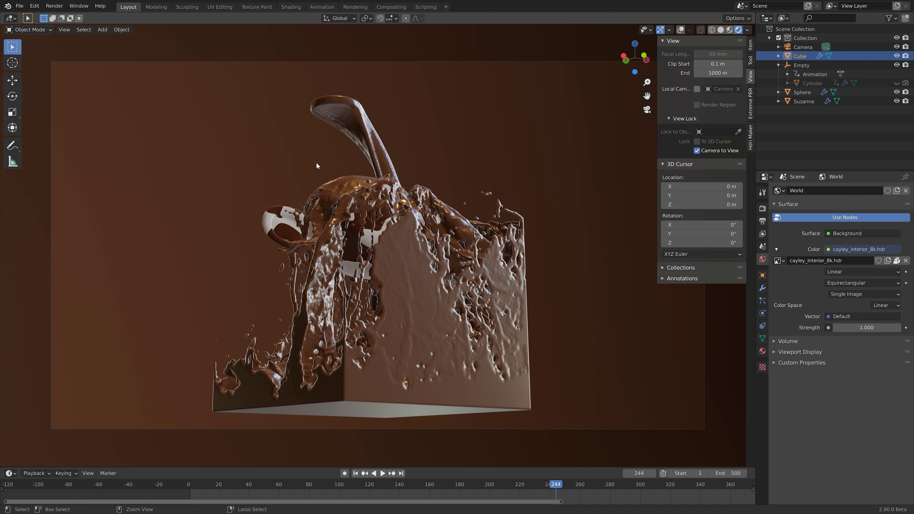
key("ctrl+s")
- Create a folder named "Chocolate tut" inside E:\Large renders for the render output
left_click(762, 209)
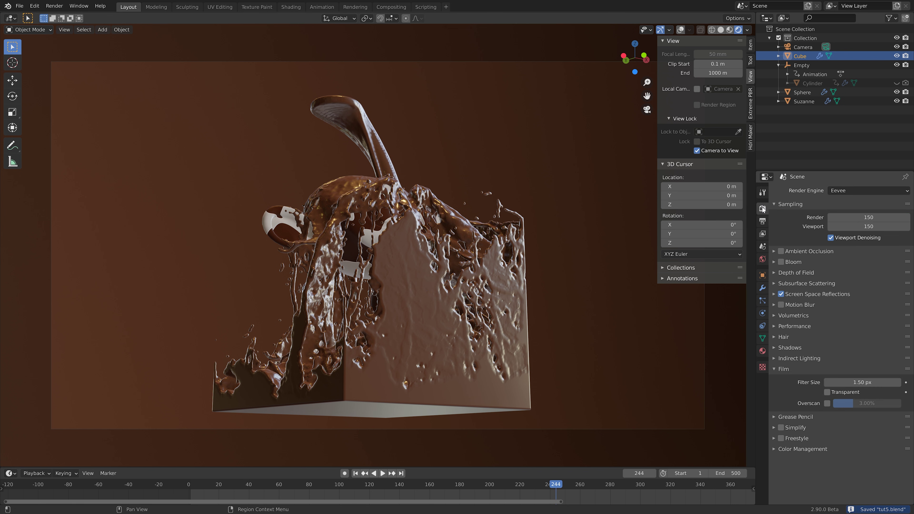
left_click(762, 221)
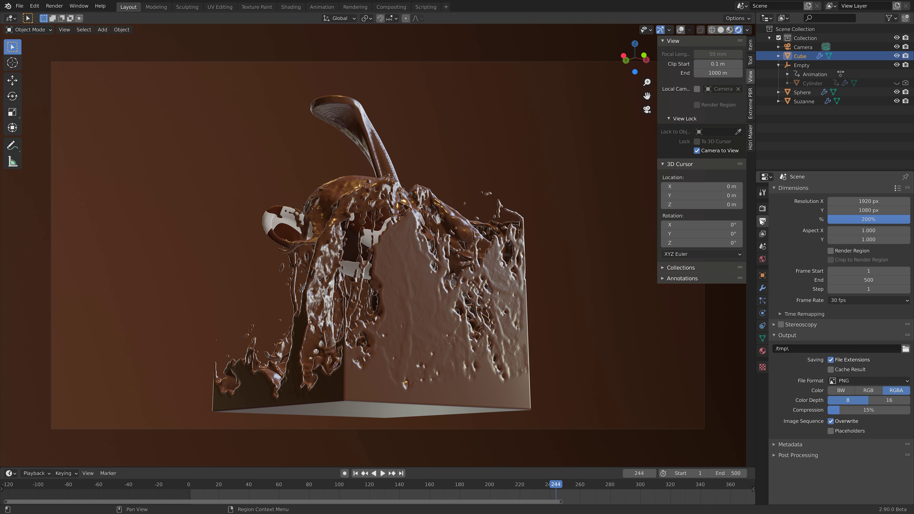
left_click(904, 349)
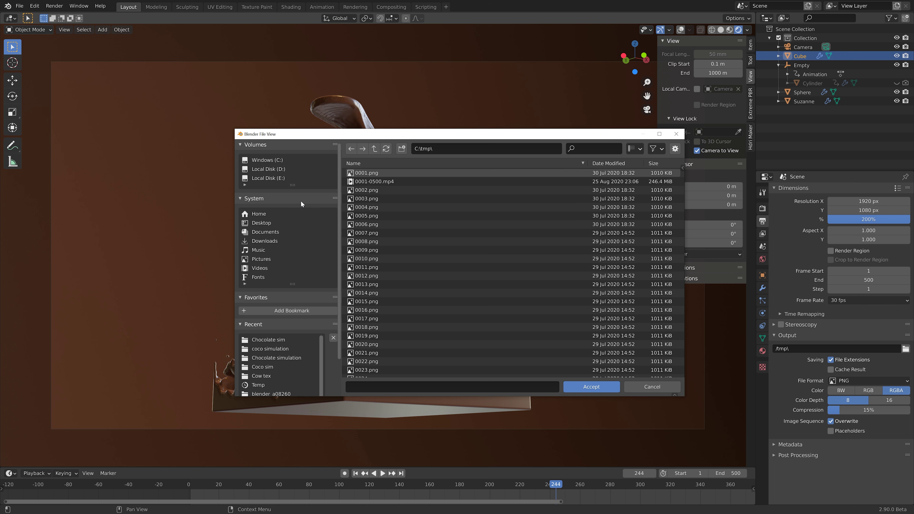
left_click(273, 179)
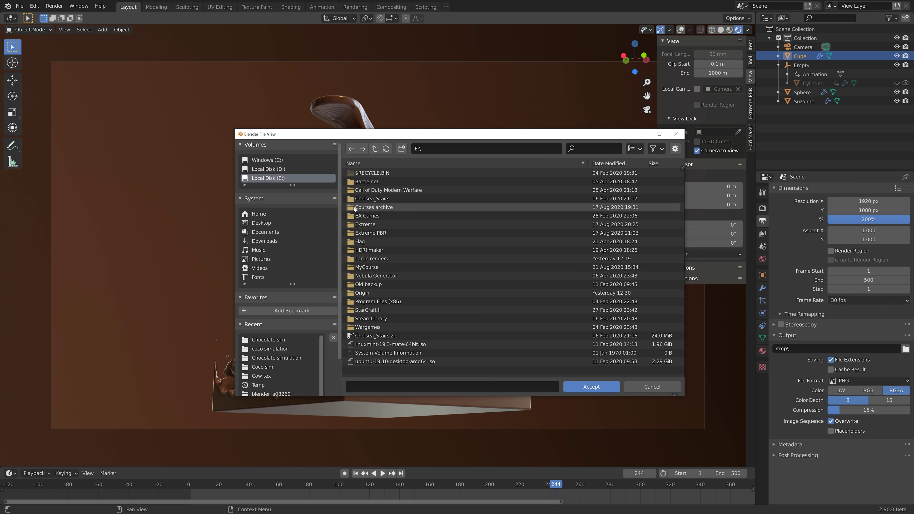
left_click(385, 259)
double_click(385, 259)
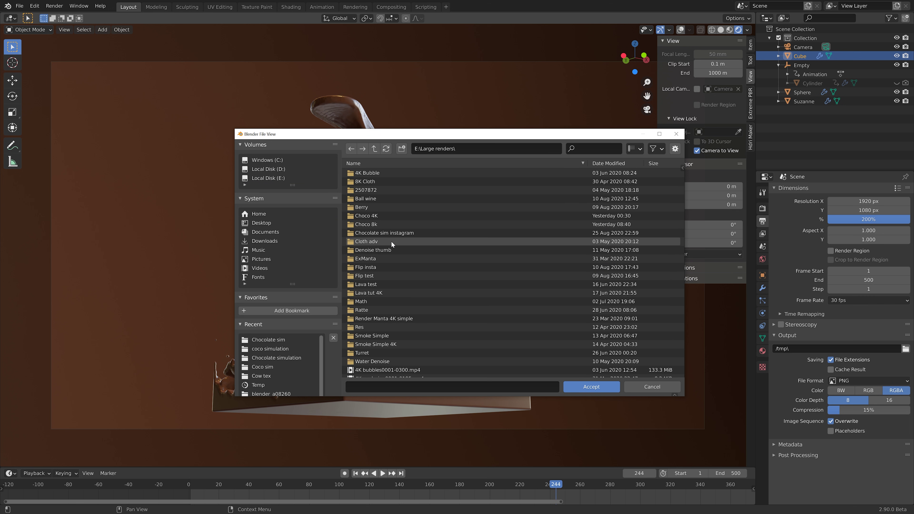
left_click(402, 148)
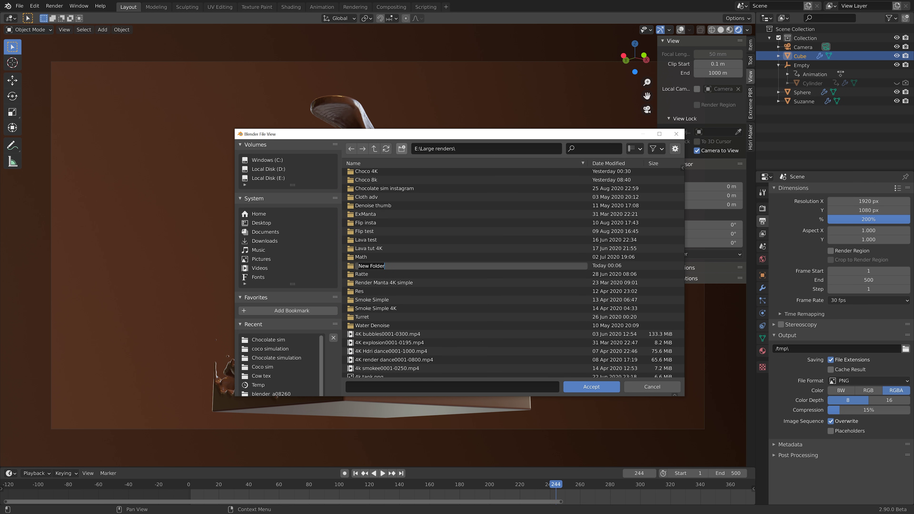
type("Chocolate tut")
key("Return")
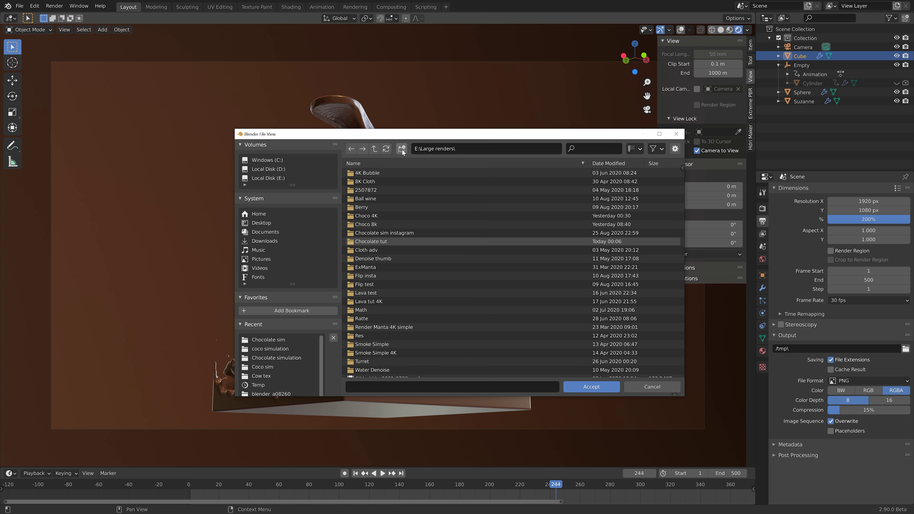
- Set the render output path to the Chocolate tut folder with the file name tut
double_click(390, 241)
left_click(385, 385)
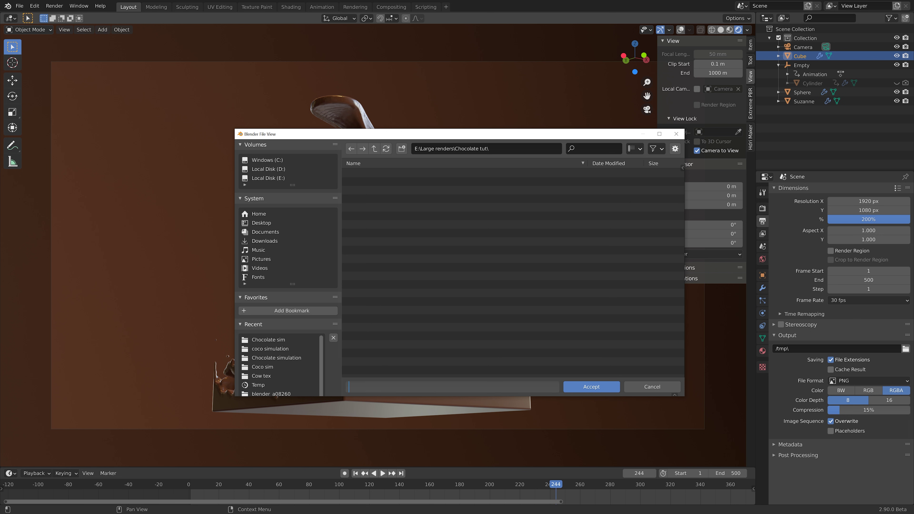
type("tut")
key("Return")
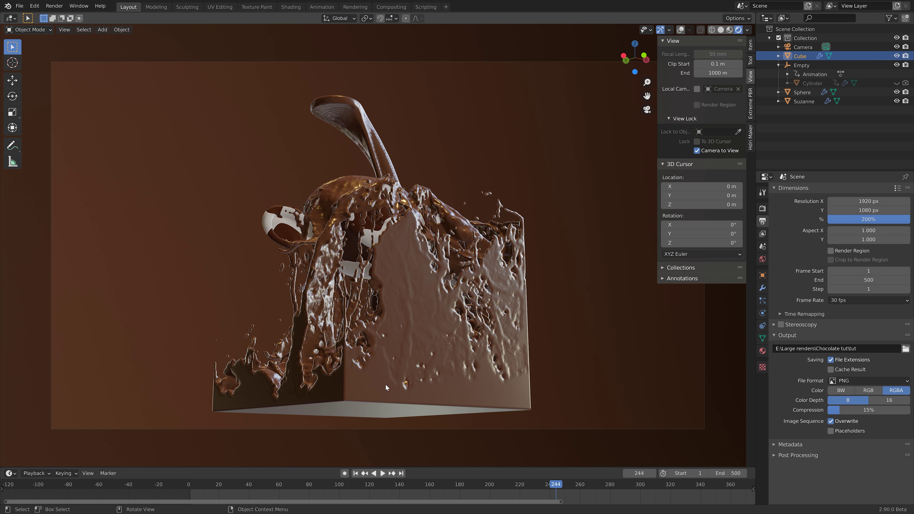
- Set the PNG output compression to 80% and the render resolution scale to 200%, saving the file
double_click(858, 410)
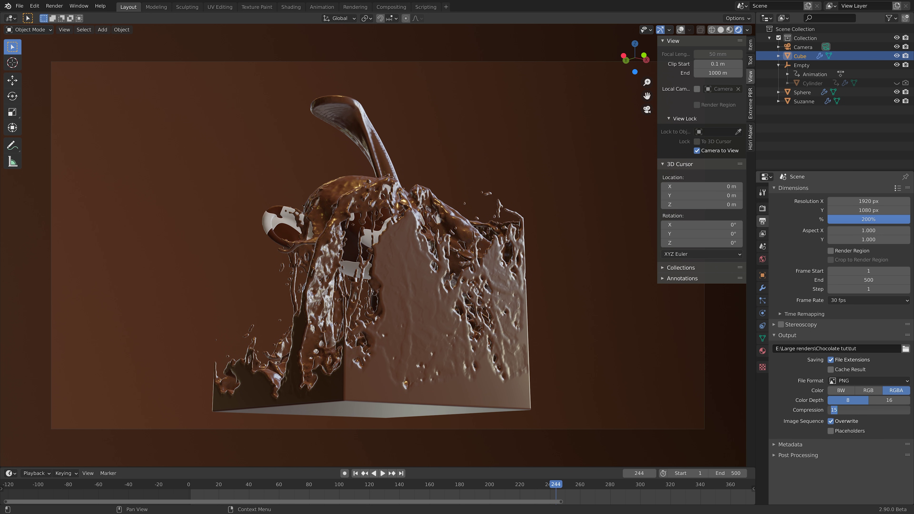
type("80")
key("Return")
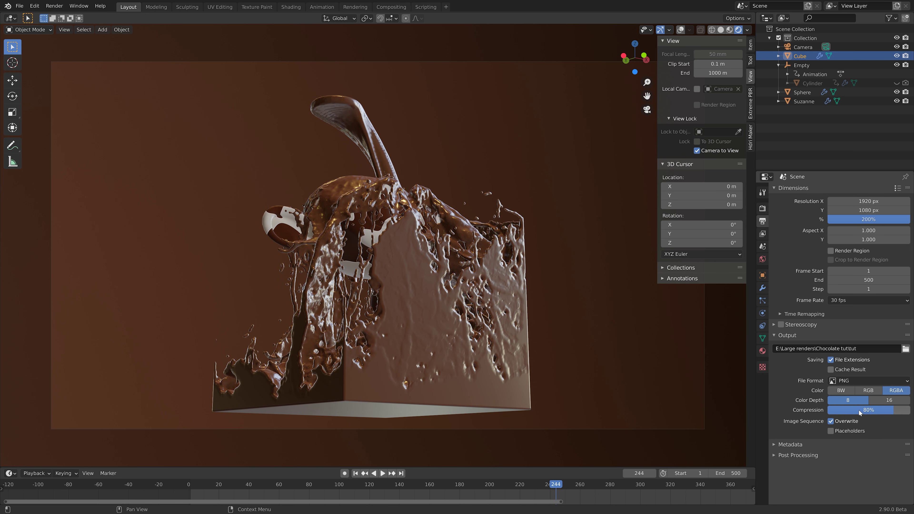
double_click(865, 219)
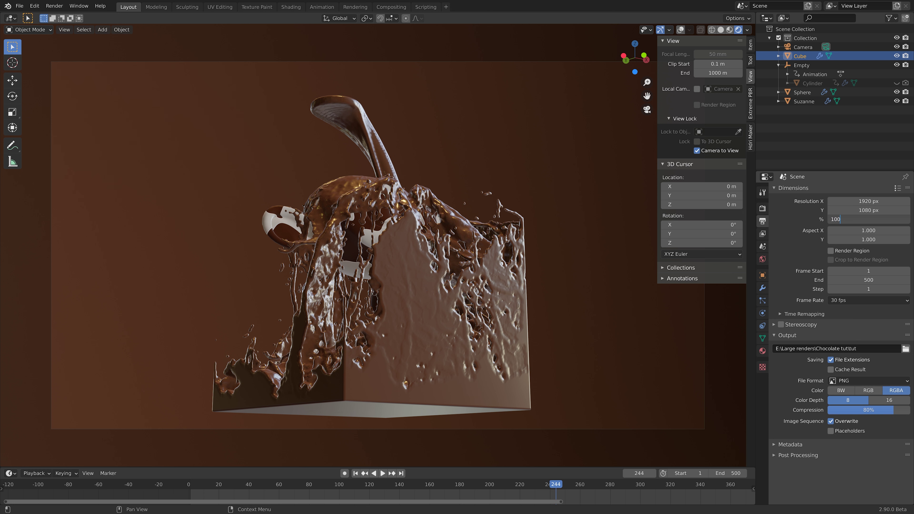
key("Return")
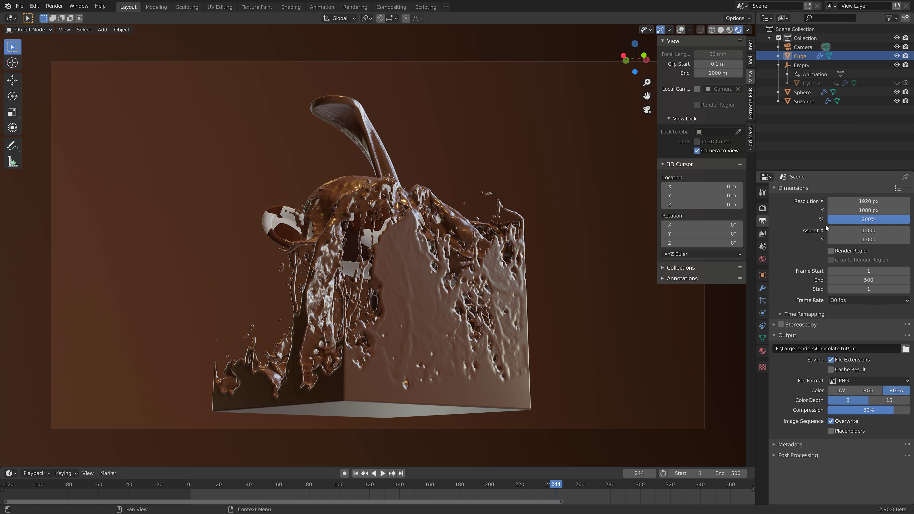
key("ctrl+s")
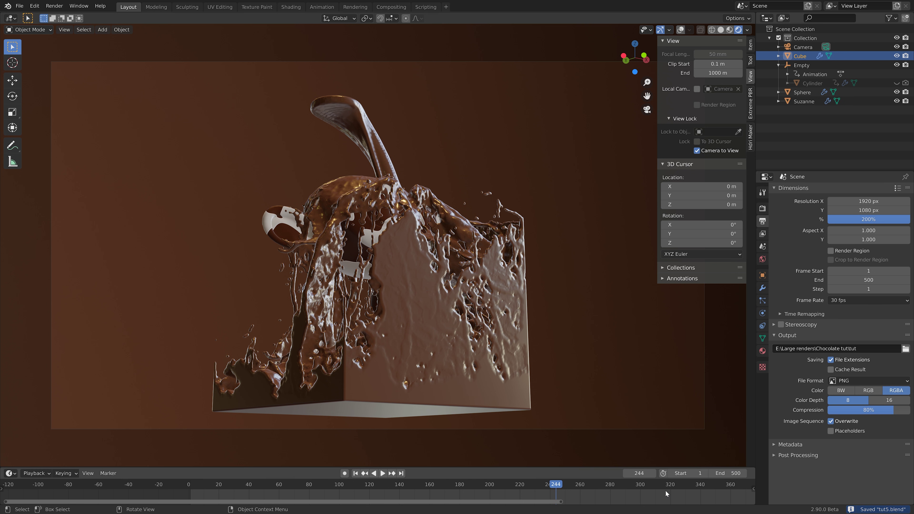
- Go to frame 486 on the timeline to inspect the chocolate simulation near its end
scroll(671, 492, "down", 2)
scroll(671, 493, "down", 2)
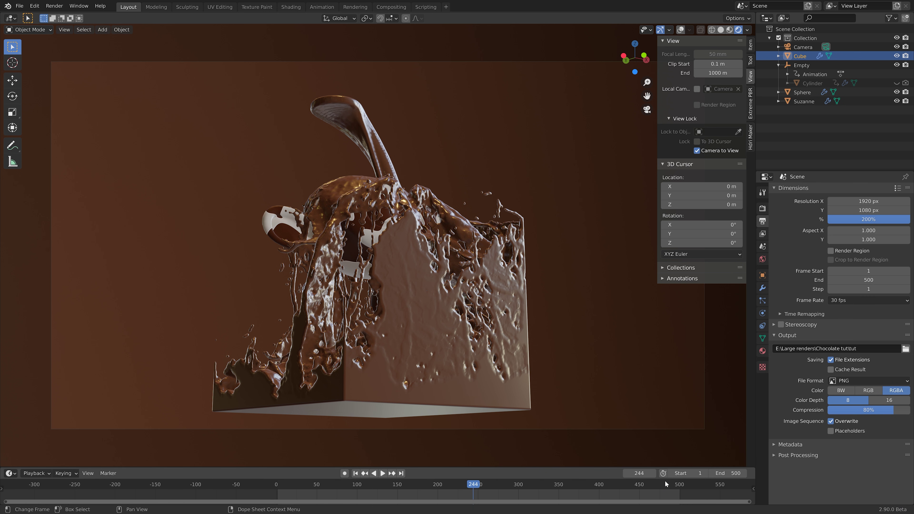
left_click(668, 485)
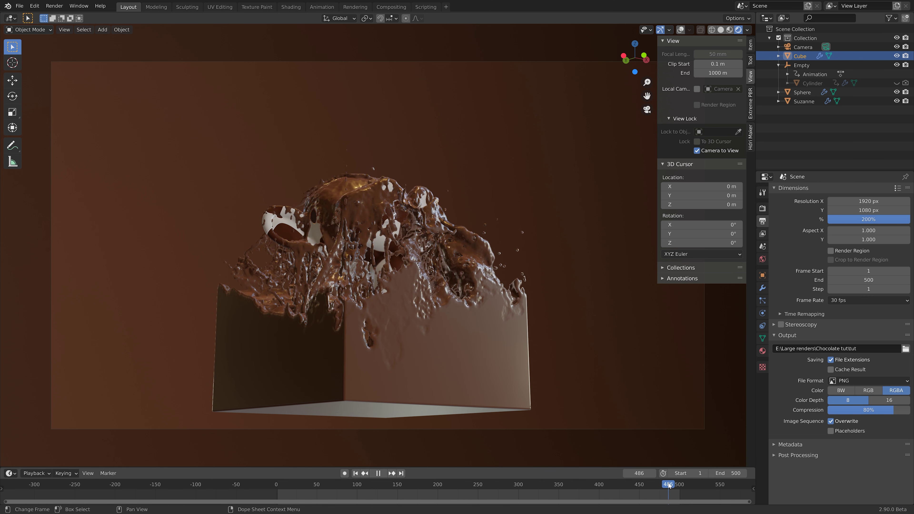
key("space")
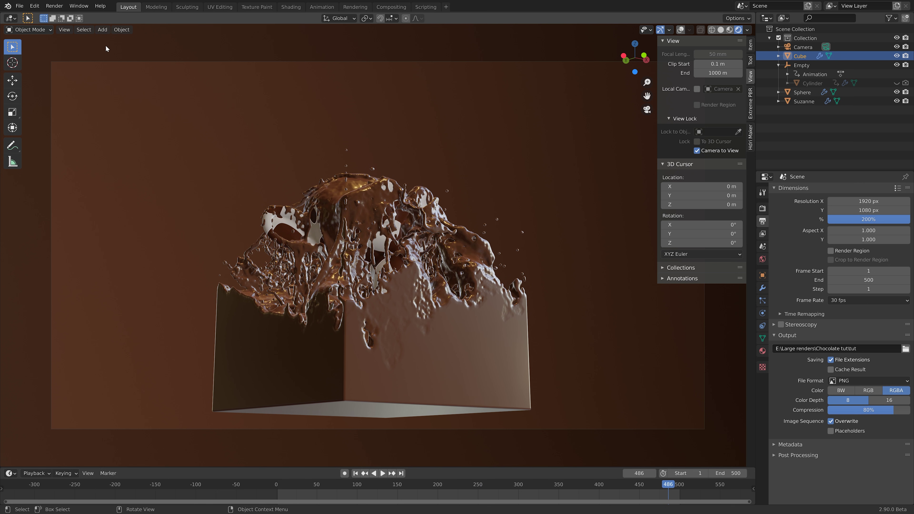
- Start rendering the full animation from frame 1 to 500
left_click(55, 5)
left_click(67, 18)
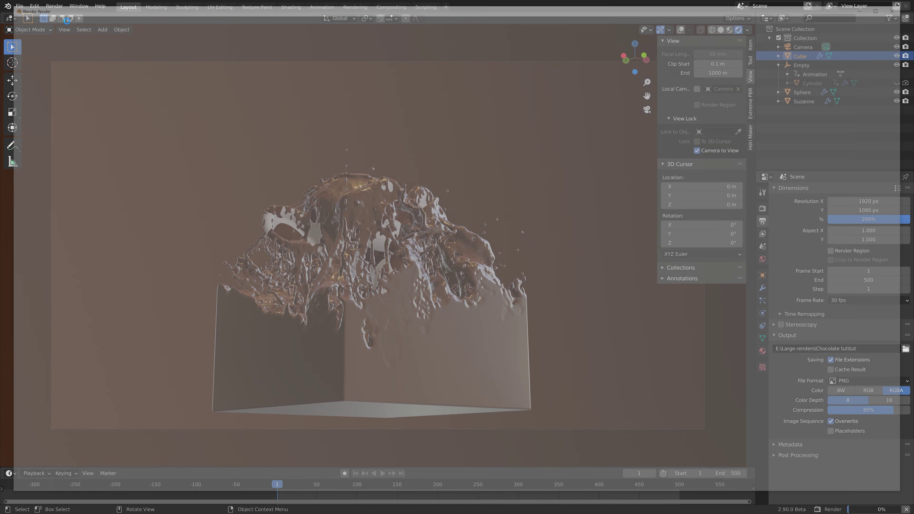